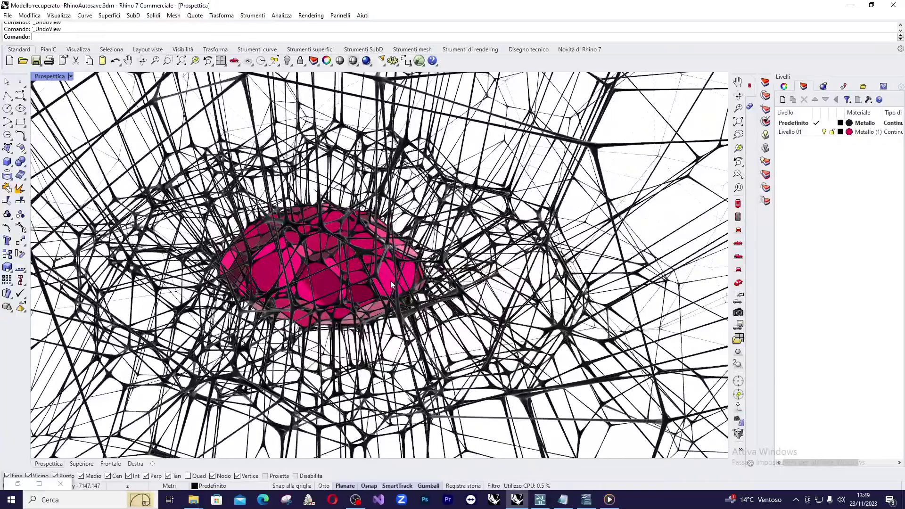
Examine the rendered Voronoi lattice and its magenta core from several angles and from farther away
right_click_drag(364, 282, 385, 279)
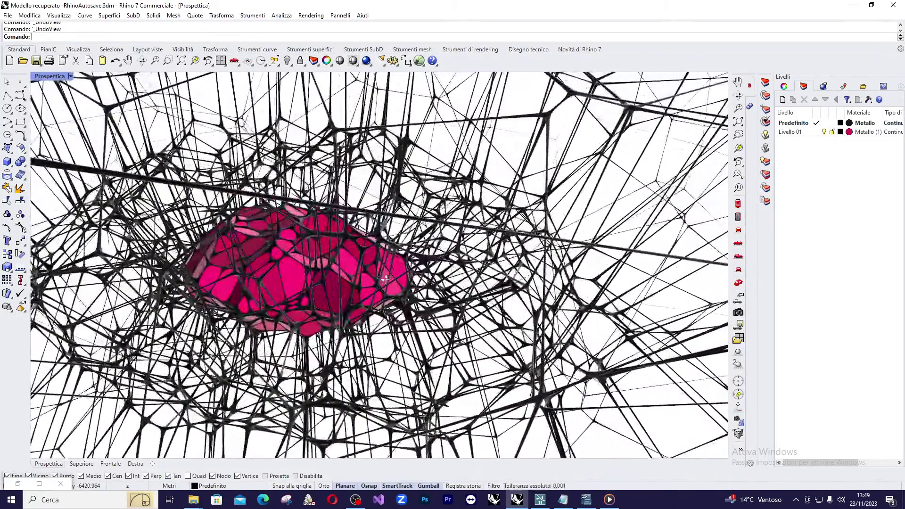
right_click_drag(385, 279, 347, 295)
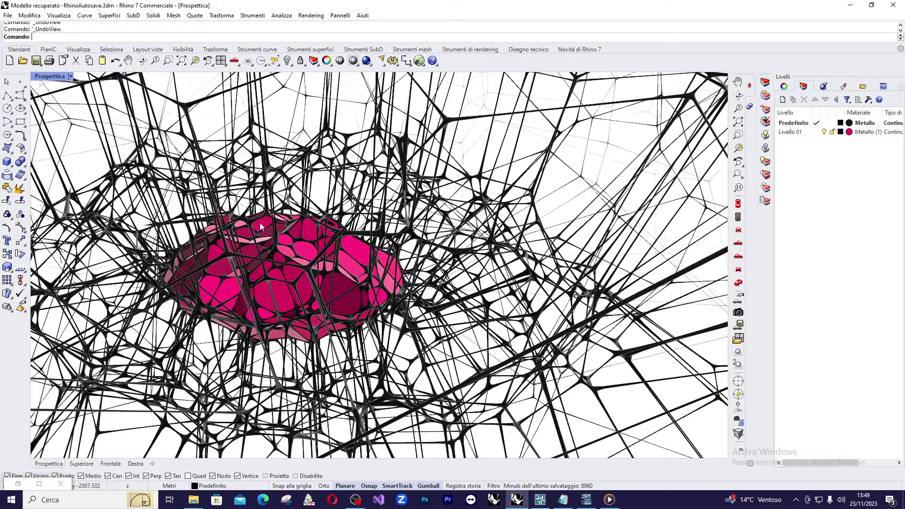
scroll(335, 261, "down", 5)
scroll(334, 261, "down", 2)
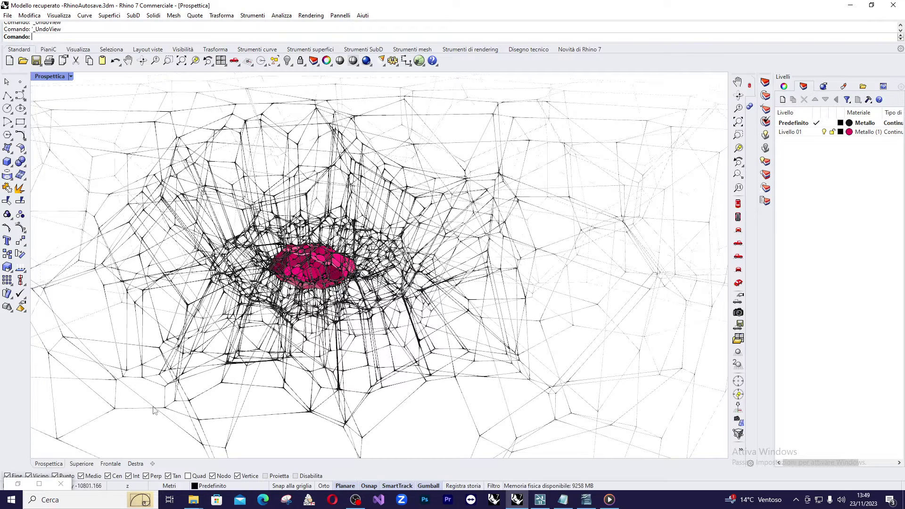
Switch to the Grasshopper definition and select the Box parameter in the "populate a box" group
left_click(39, 484)
scroll(565, 176, "down", 4)
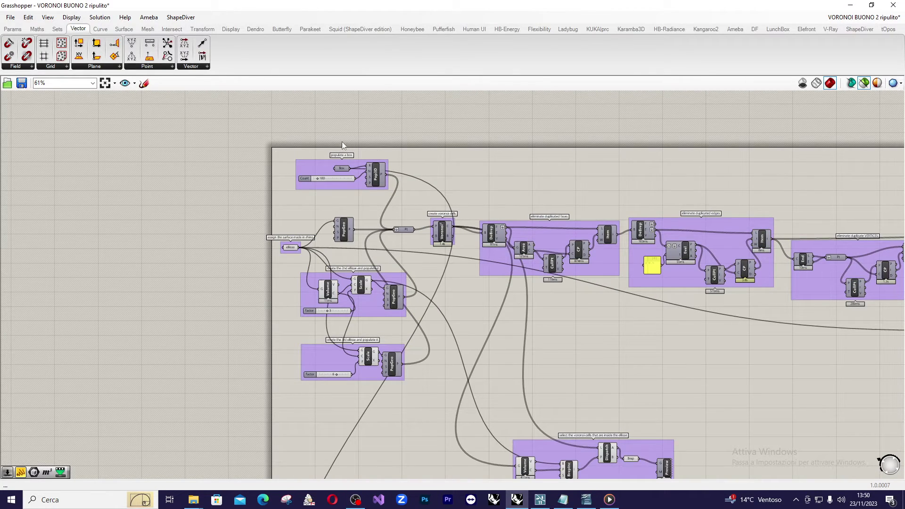
scroll(351, 143, "up", 5)
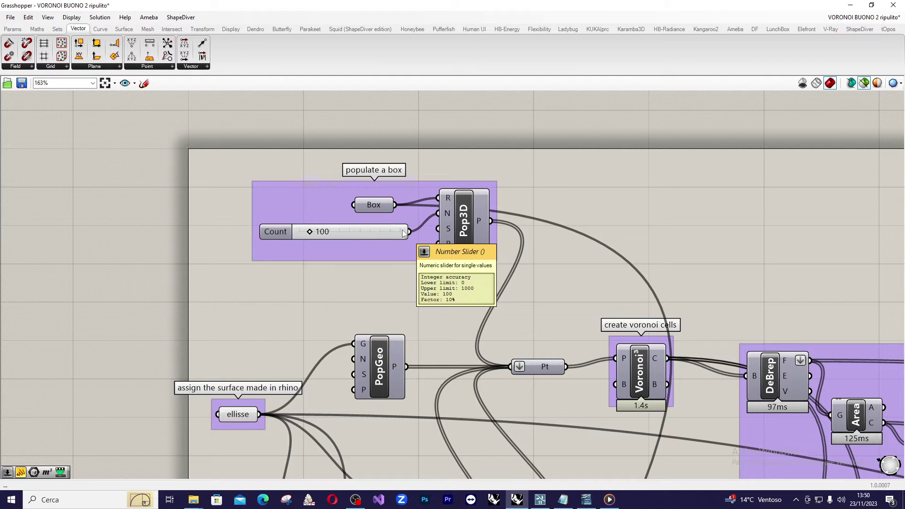
scroll(424, 215, "up", 3)
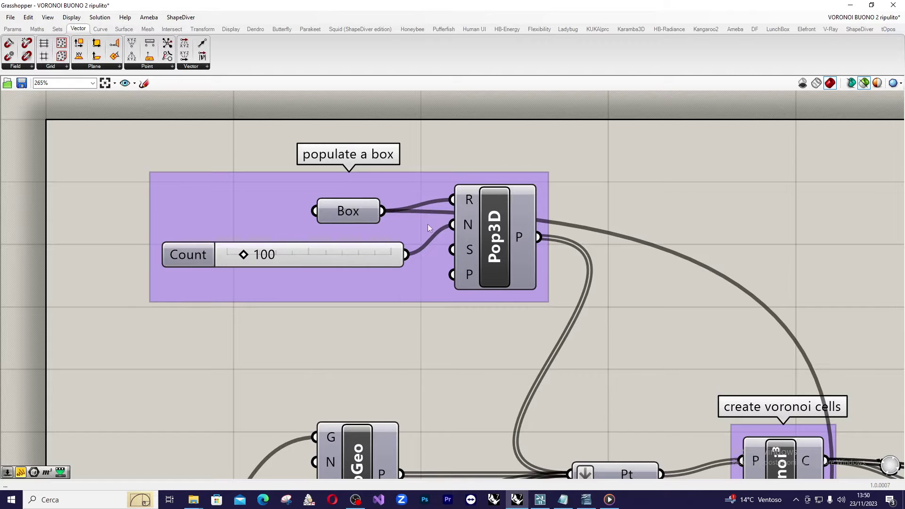
scroll(395, 197, "down", 2)
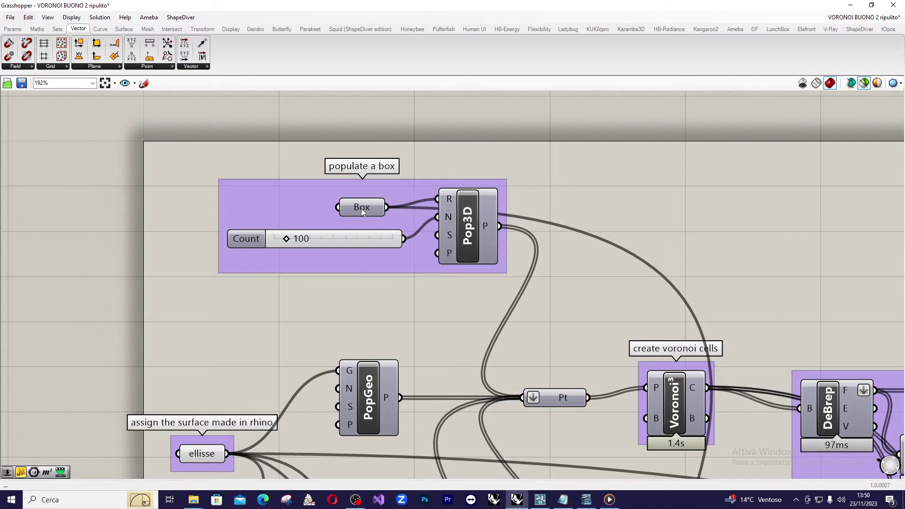
left_click(361, 208)
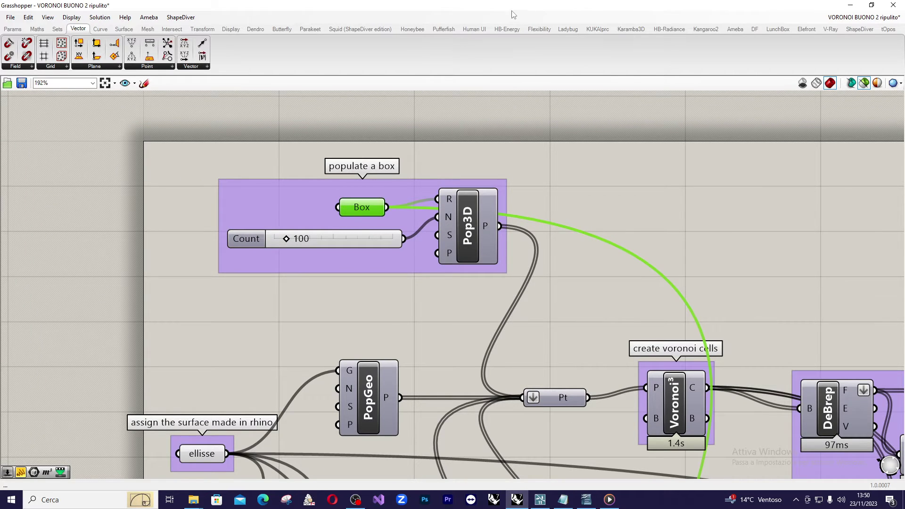
Arrange the Grasshopper window beside the Rhino viewport and examine the box preview around the Voronoi model
left_click_drag(511, 6, 887, 8)
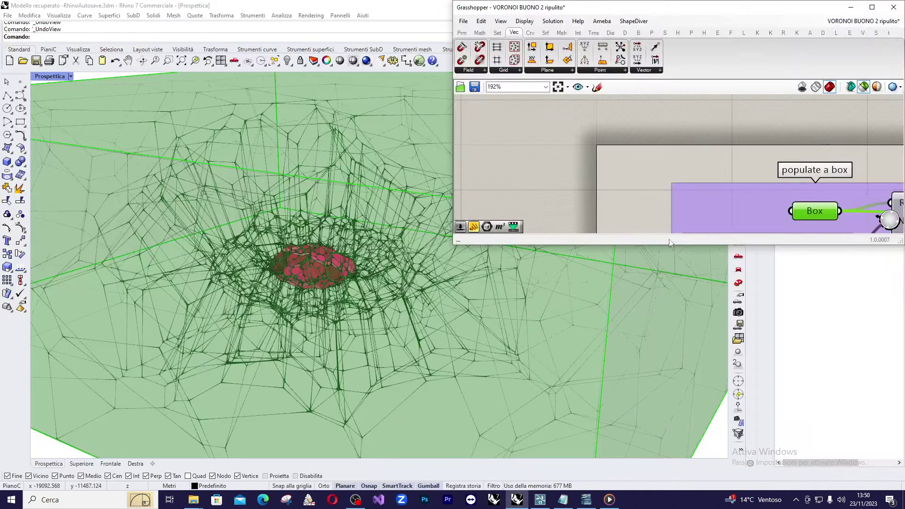
left_click_drag(669, 243, 670, 483)
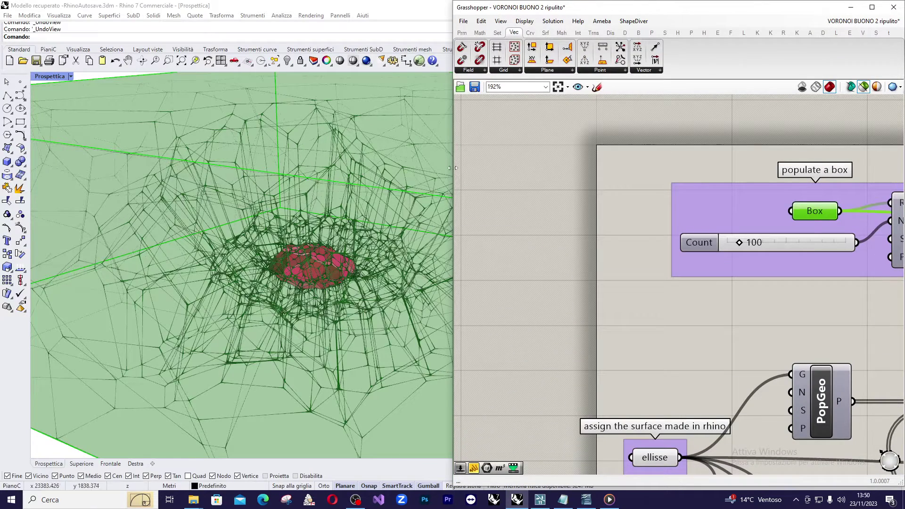
scroll(626, 202, "down", 3)
scroll(706, 172, "up", 2)
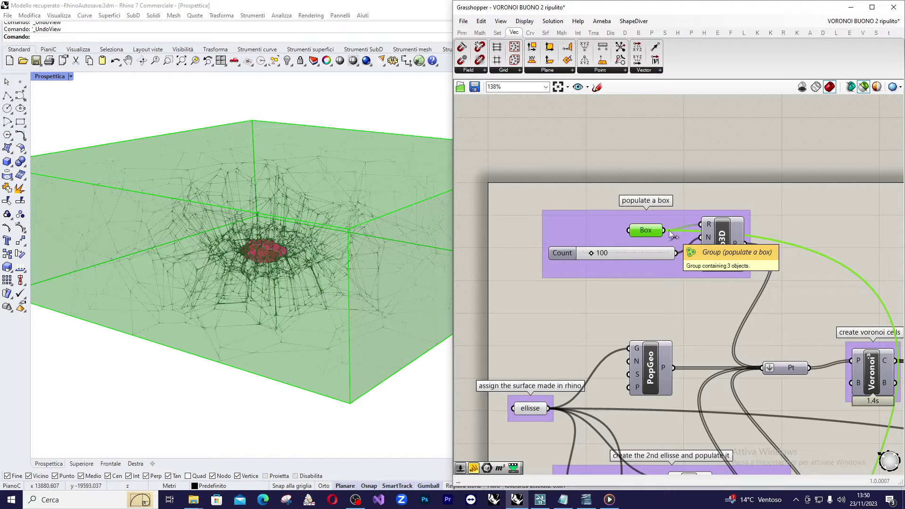
scroll(704, 242, "down", 1)
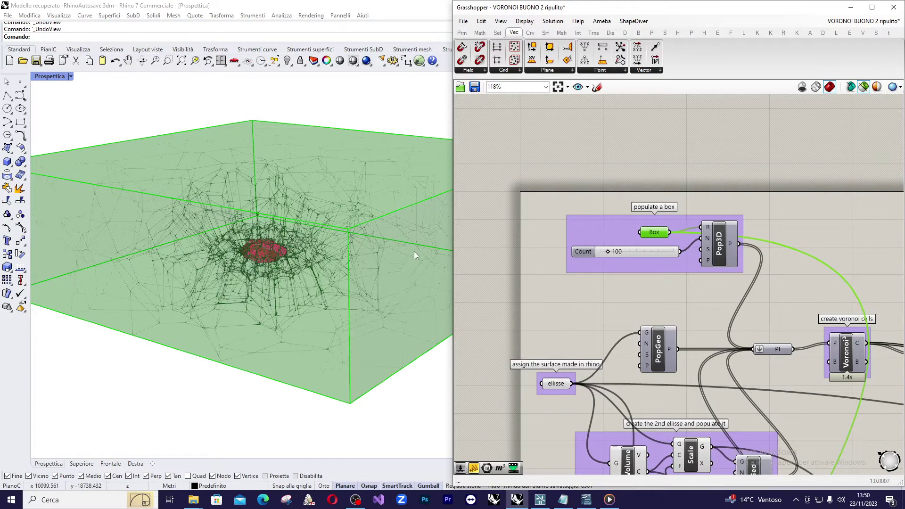
right_click_drag(414, 251, 301, 271)
scroll(256, 251, "up", 4)
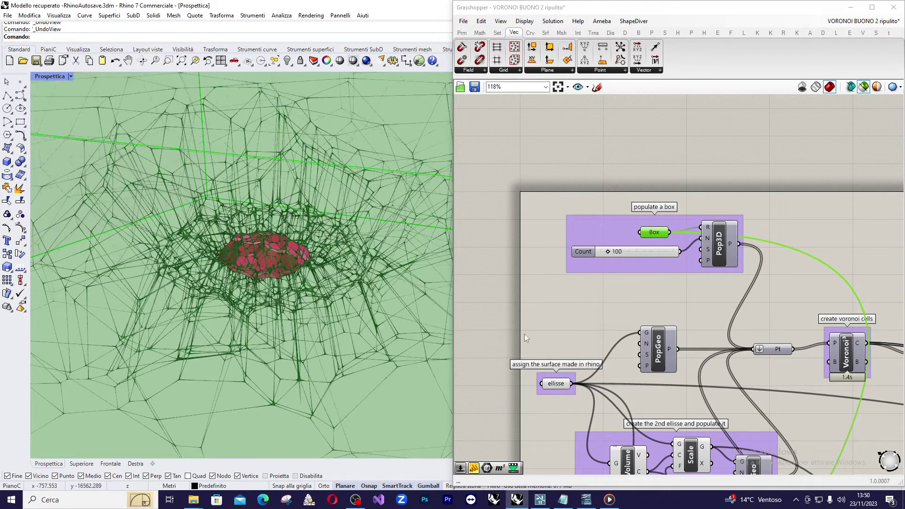
Select the ellisse surface parameter, keep previews limited to selected components, and set the perspective viewport to the Ombreggiata display mode
left_click(561, 386)
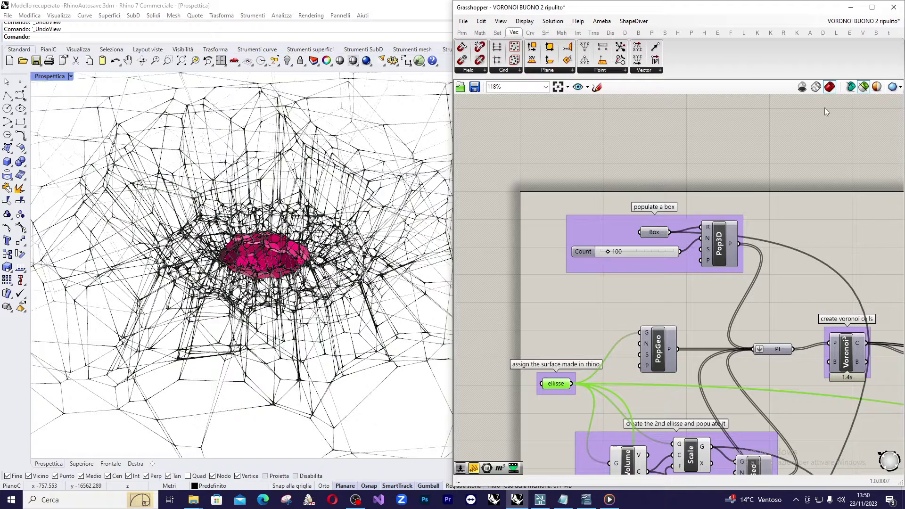
left_click(864, 87)
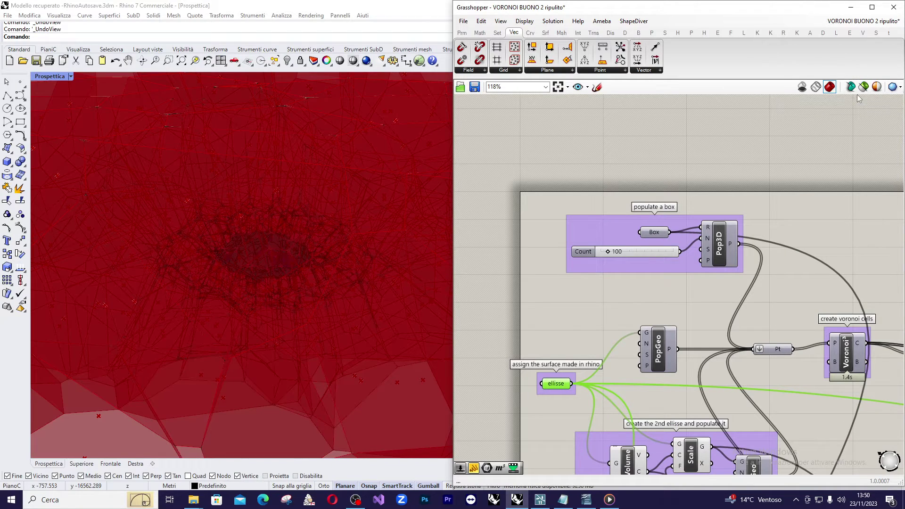
left_click(864, 87)
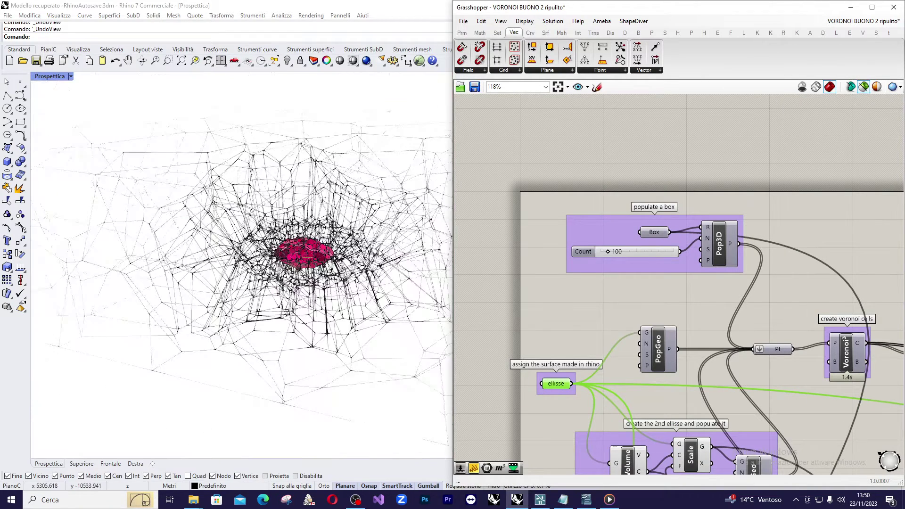
left_click(50, 77)
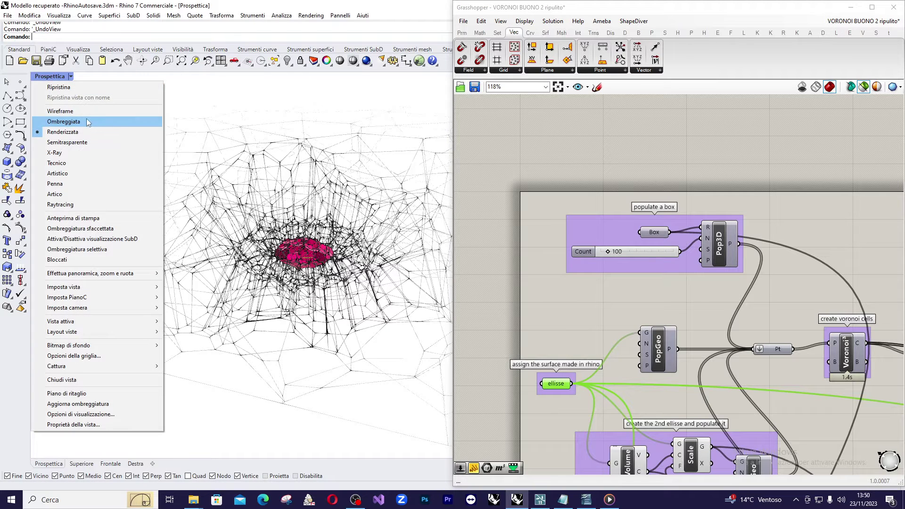
left_click(87, 122)
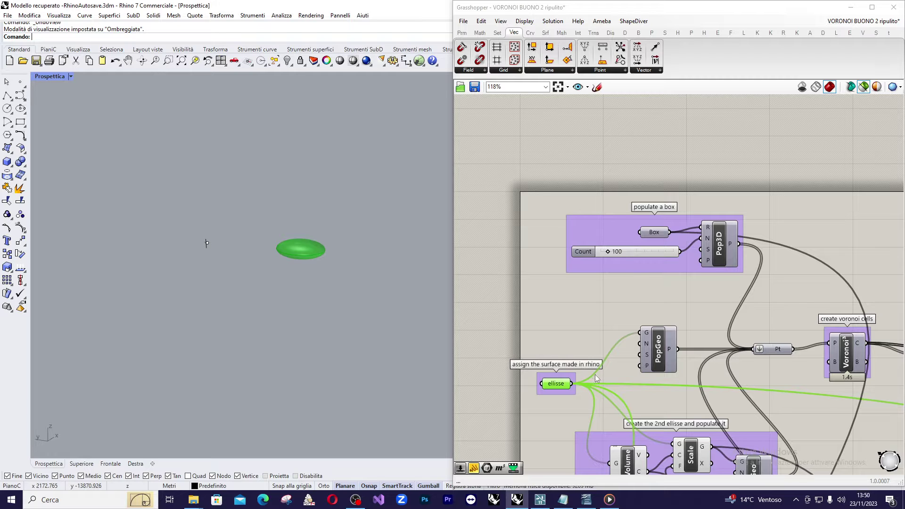
Inspect the Scale, Volume and Factor components in the "create the 2nd ellisse and populate it" group
scroll(608, 366, "down", 4)
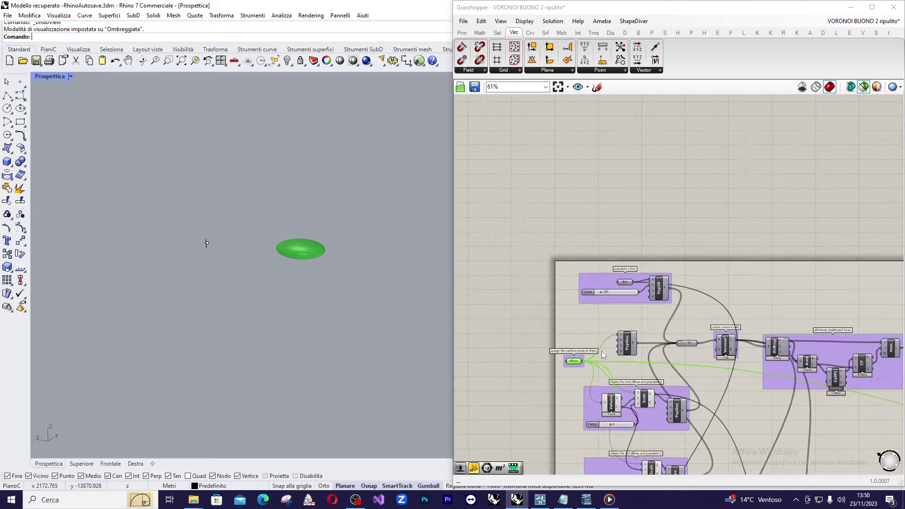
right_click_drag(610, 363, 588, 288)
scroll(589, 288, "up", 3)
scroll(585, 273, "down", 1)
right_click_drag(605, 362, 600, 315)
scroll(600, 315, "up", 2)
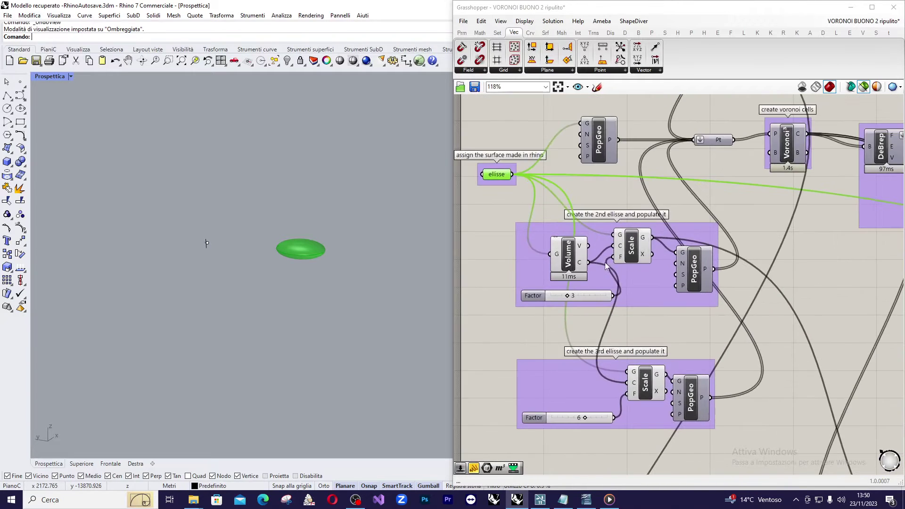
scroll(613, 235, "up", 2)
scroll(631, 241, "down", 1)
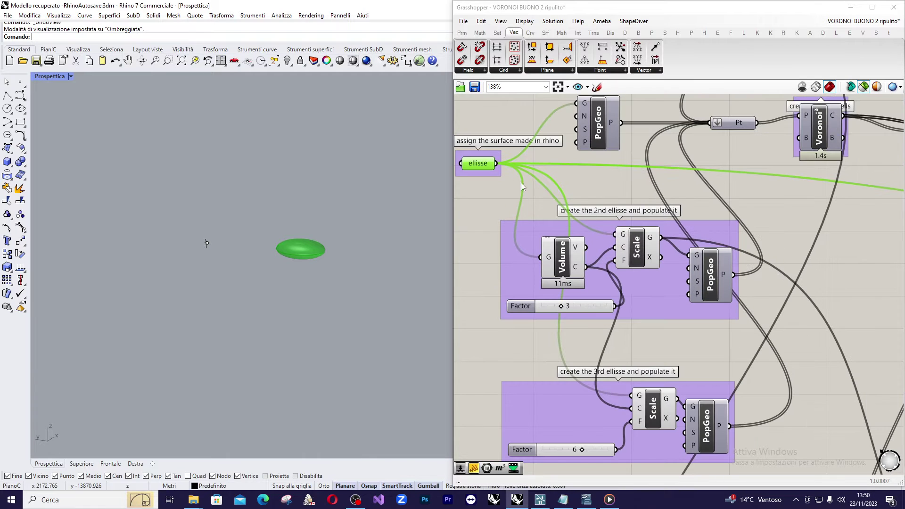
left_click(640, 242)
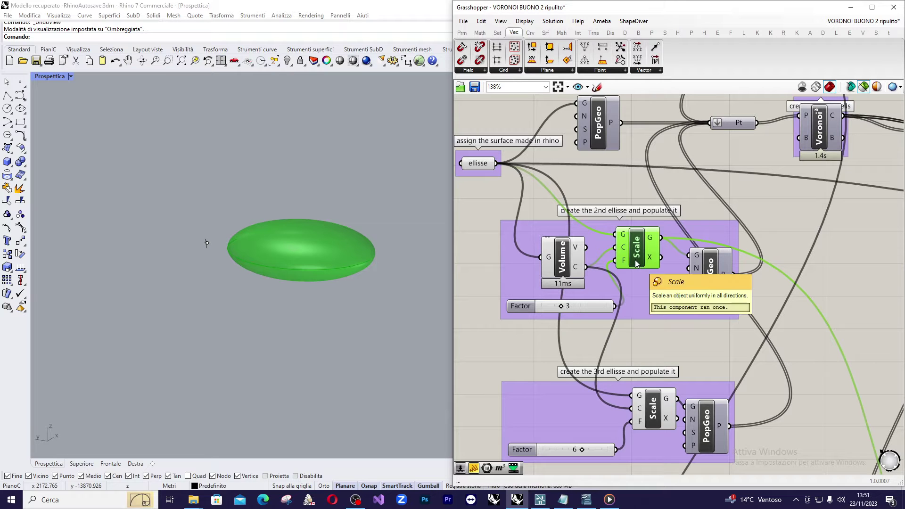
left_click(568, 268)
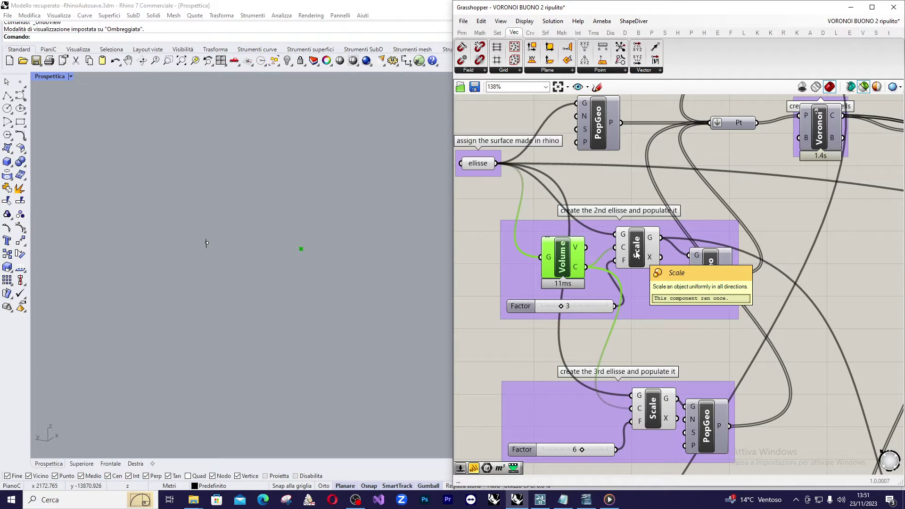
left_click(590, 307)
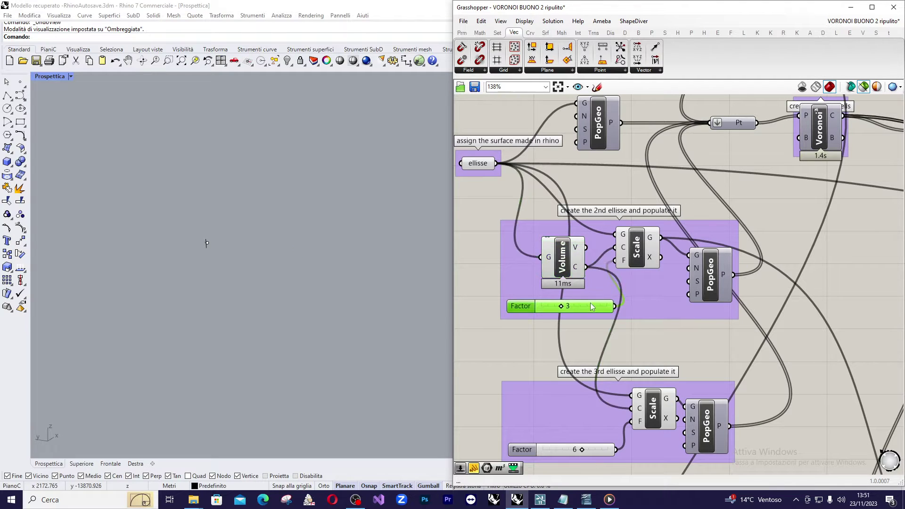
Inspect the Scale component and its Factor slider in the "create the 3rd ellisse and populate it" group
scroll(639, 264, "down", 2)
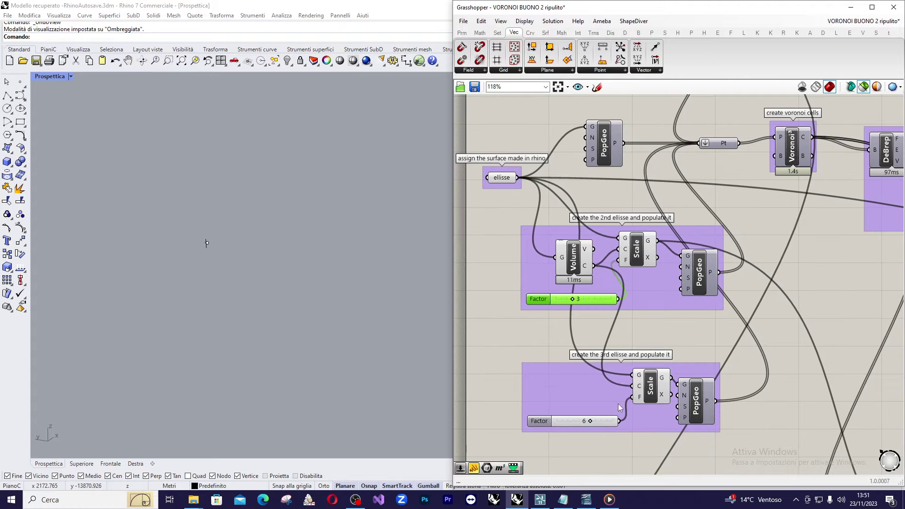
scroll(646, 406, "up", 2)
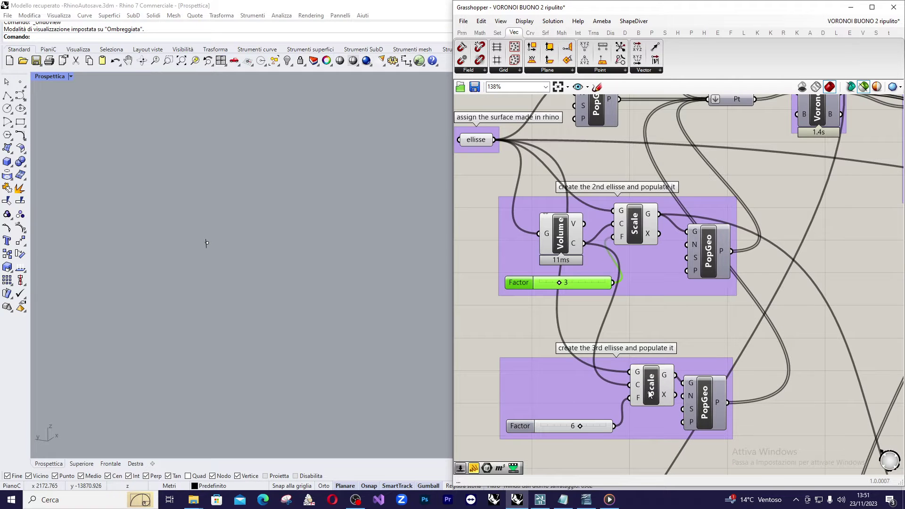
left_click(647, 395)
left_click(585, 429)
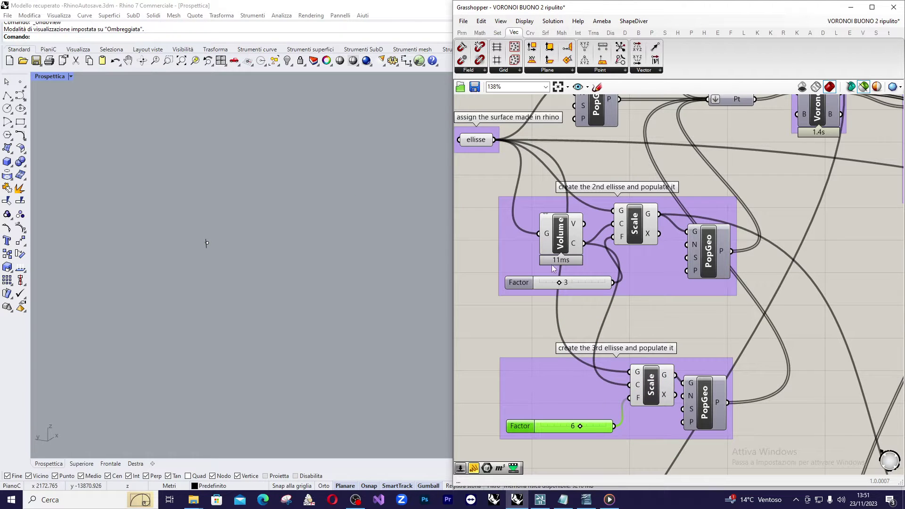
Preview the three nested ellipsoids together by selecting the ellisse parameter and both Scale components
left_click(477, 141, "shift")
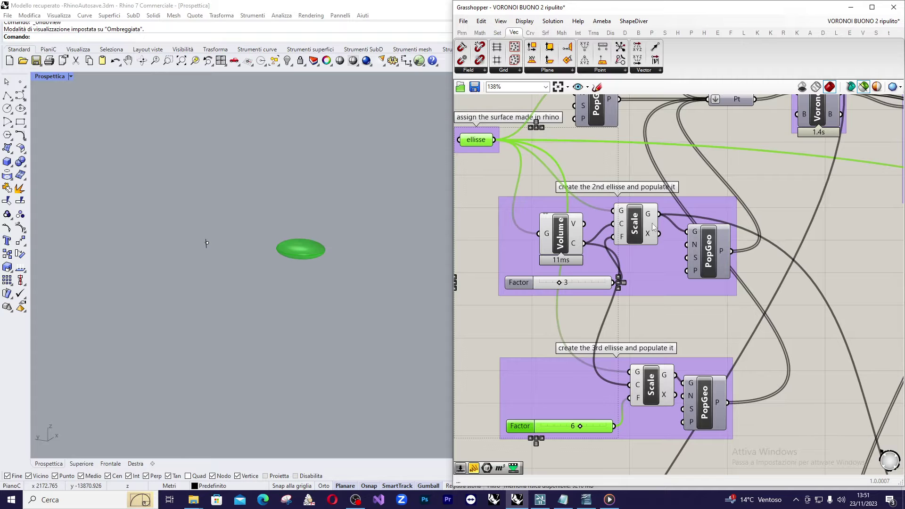
left_click(636, 231, "shift")
left_click(654, 382, "shift")
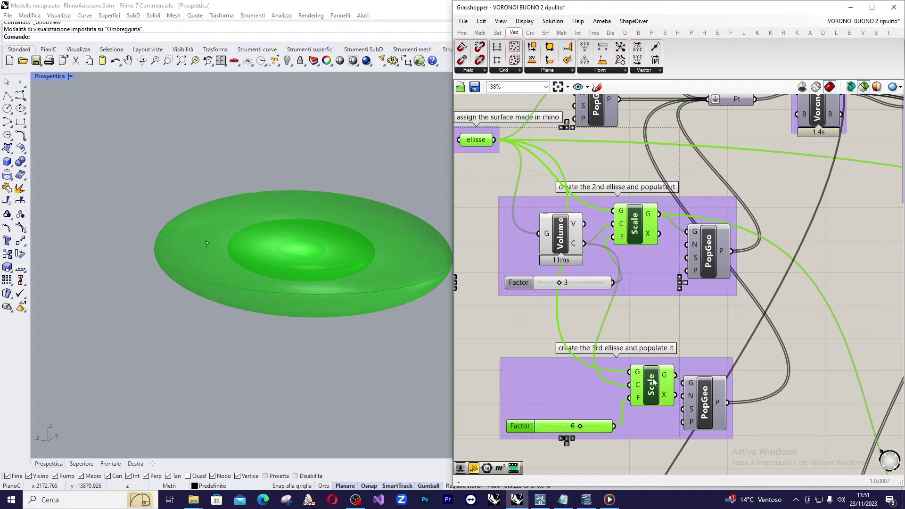
Add the Pop3D component and the Box parameter to the selection and examine the whole populated box with the ellipsoids
scroll(636, 344, "down", 3)
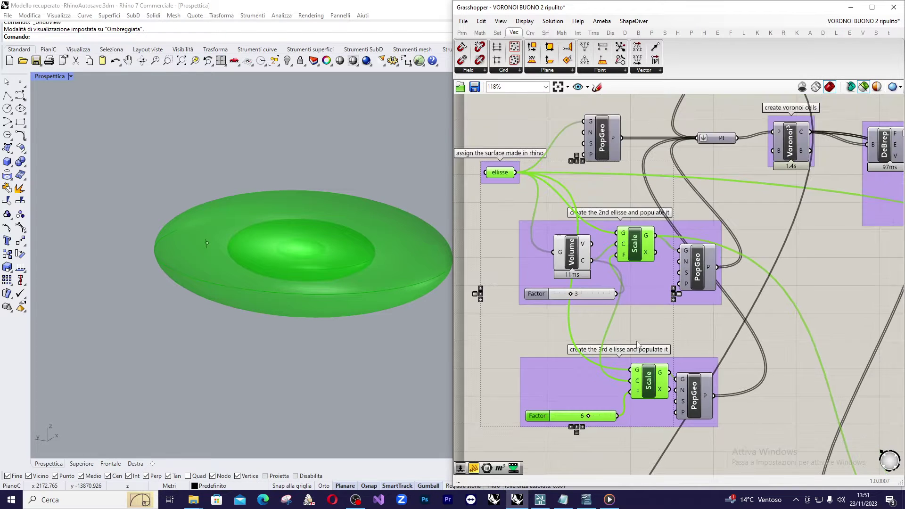
scroll(635, 276, "down", 2)
left_click(649, 167, "shift")
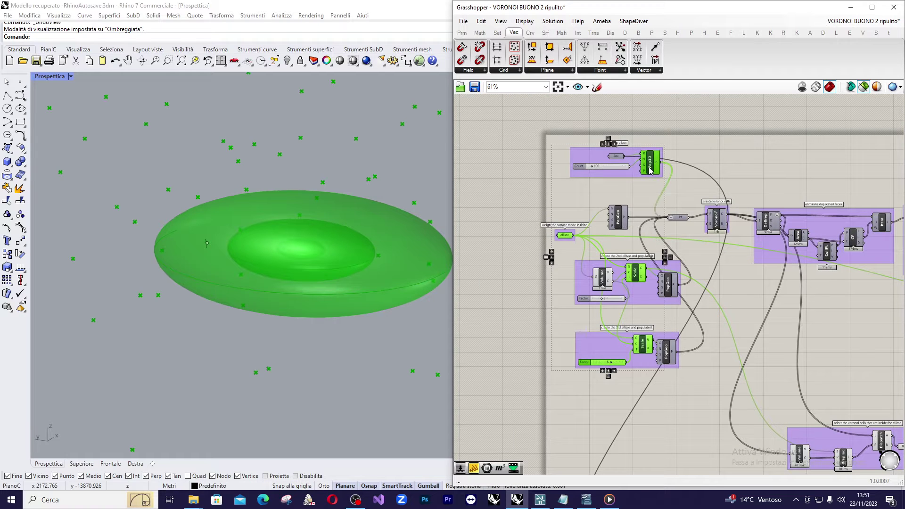
left_click(616, 156, "shift")
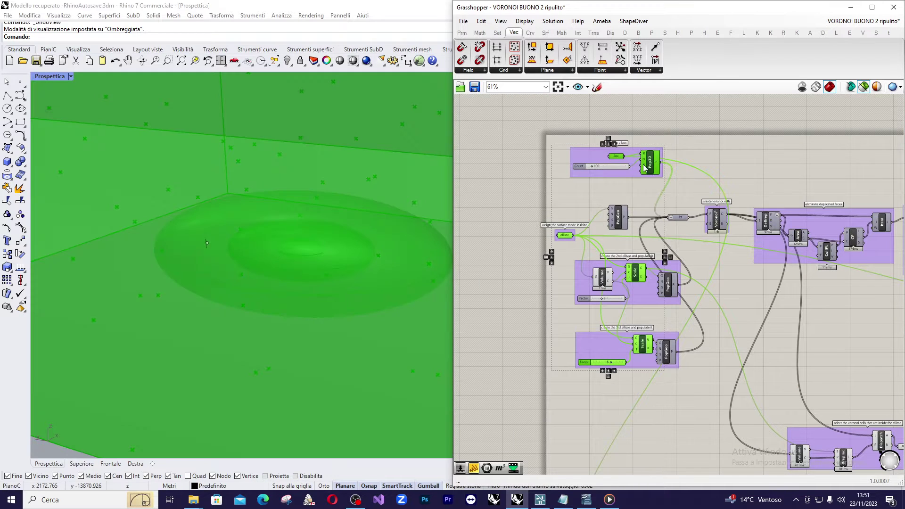
scroll(333, 219, "down", 6)
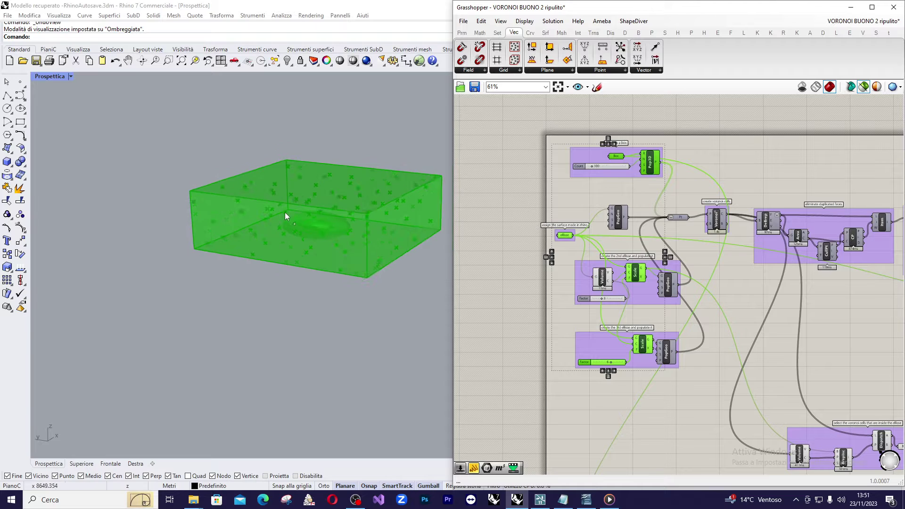
scroll(397, 199, "up", 3)
Clear the selection and preview only the Scale component of the 3rd ellisse group
left_click(694, 183)
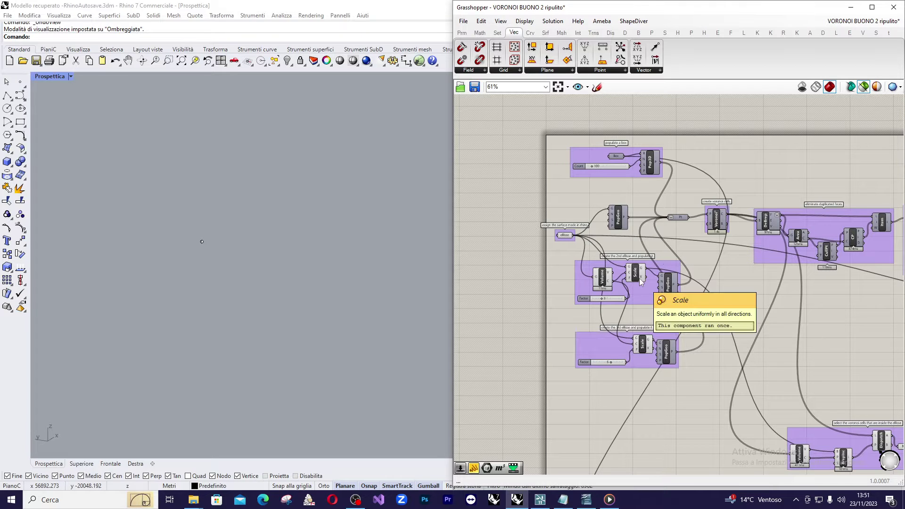
left_click(647, 349)
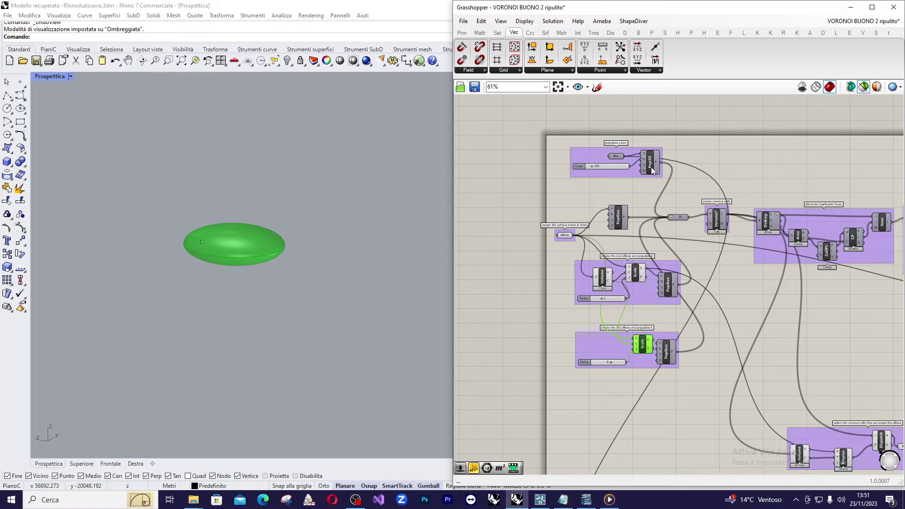
Add the Box parameter to the preview, and preview the points of the three PopGeo components one by one
left_click(616, 156, "shift")
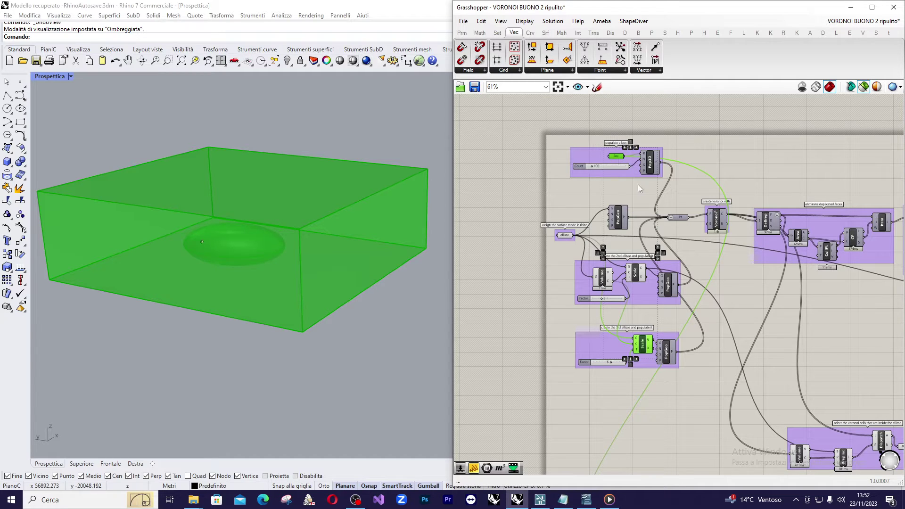
scroll(721, 267, "up", 3)
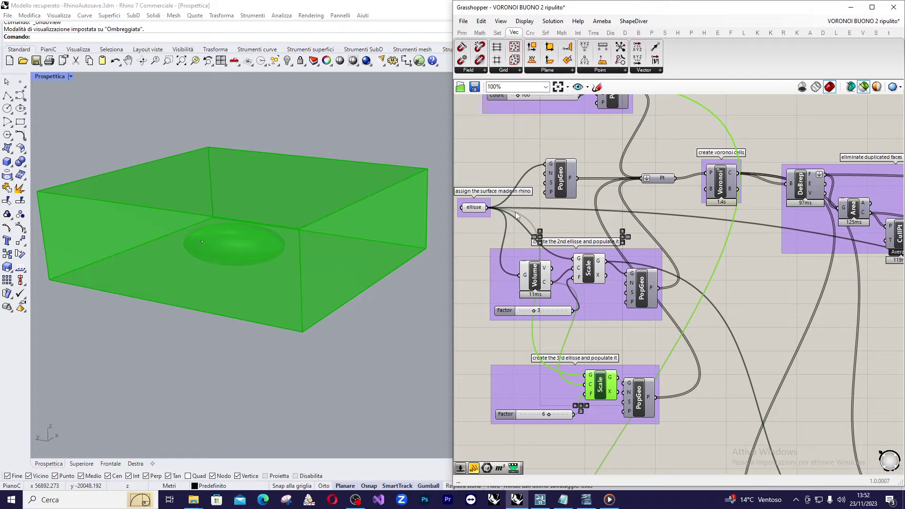
left_click(564, 188)
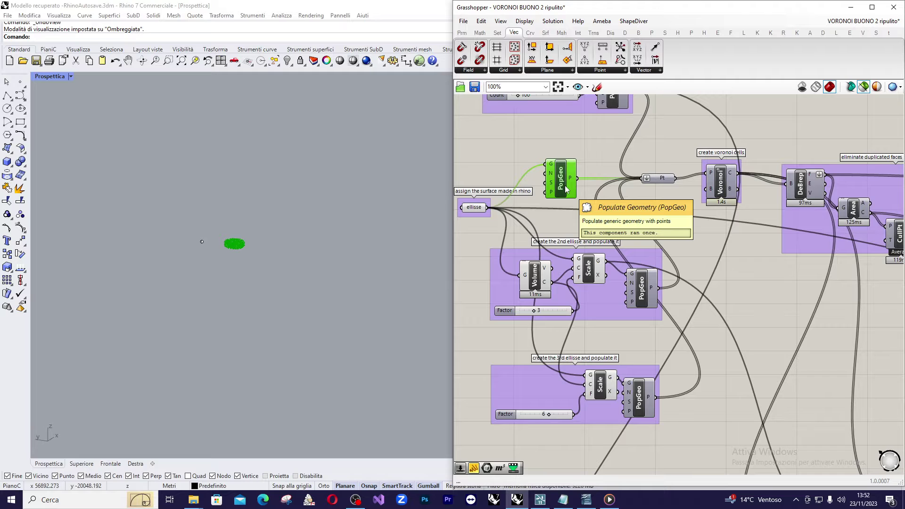
left_click(643, 286)
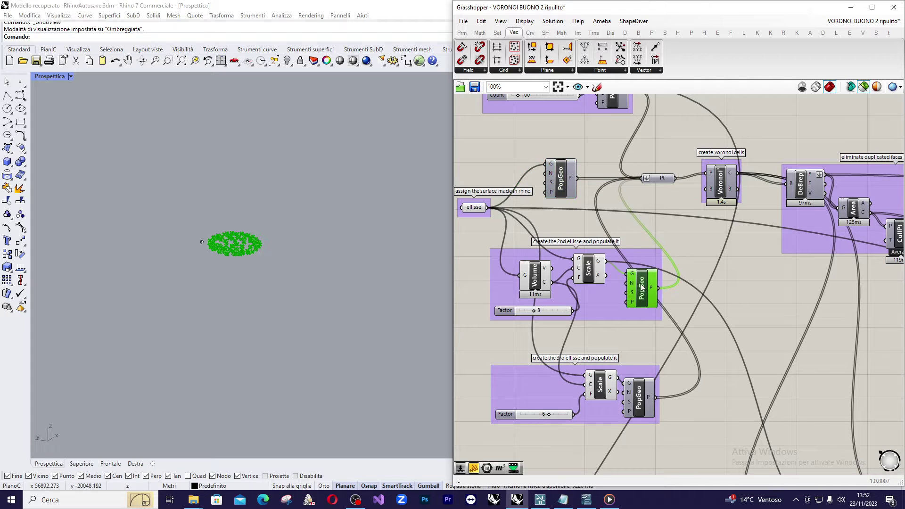
left_click(642, 396)
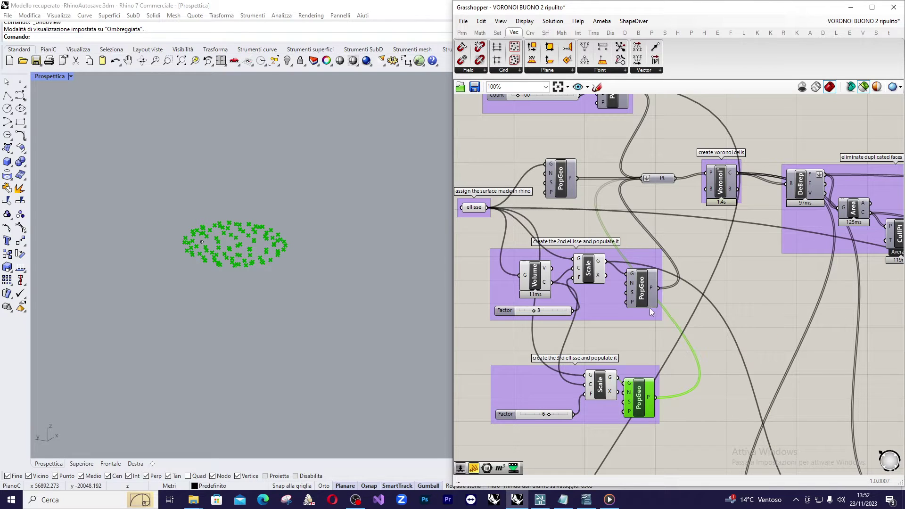
Preview all the merged points through the Pt parameter that feeds the Voronoi component
left_click(660, 182)
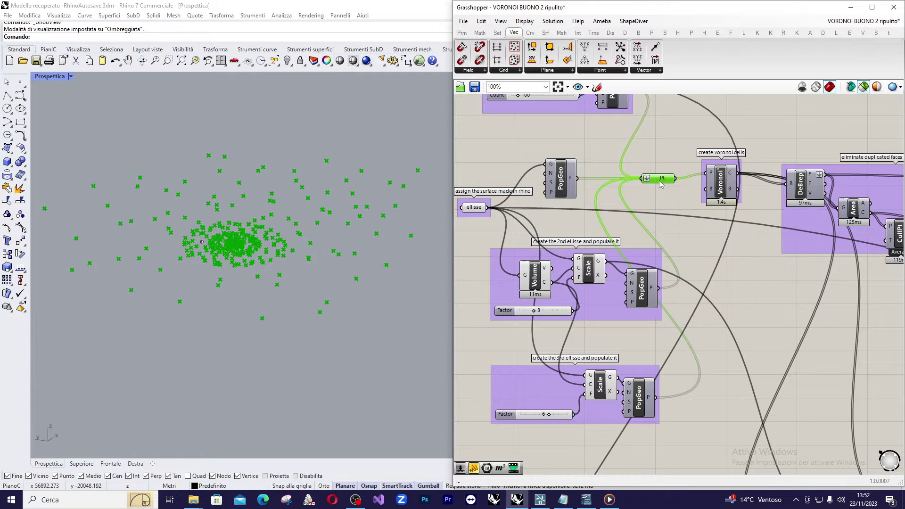
scroll(652, 244, "down", 2)
scroll(663, 138, "up", 1)
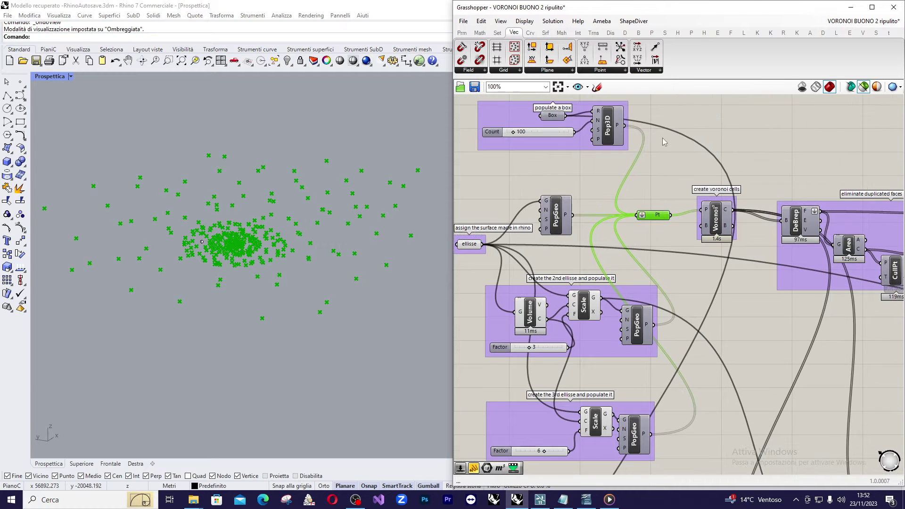
Preview the point sets feeding the Pt parameter separately, from Pop3D through the PopGeo components
scroll(622, 124, "up", 1)
left_click(618, 133)
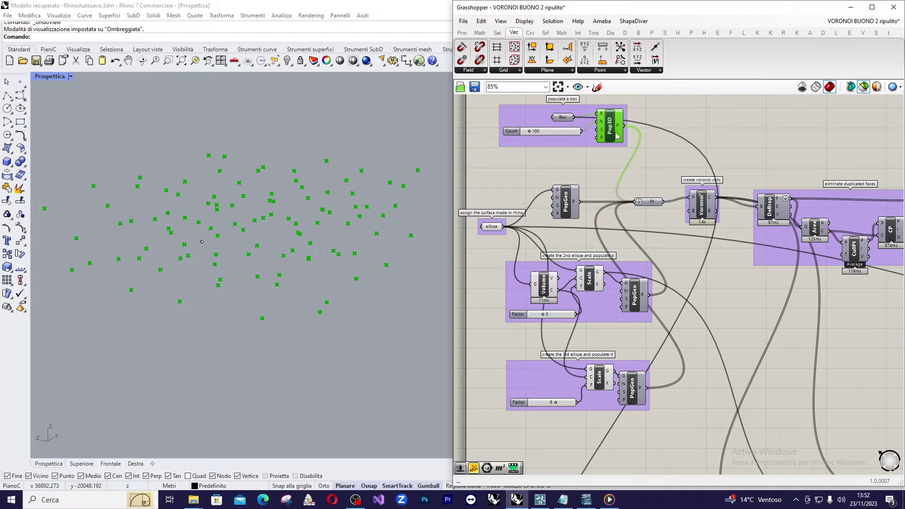
left_click(570, 206)
left_click(635, 300)
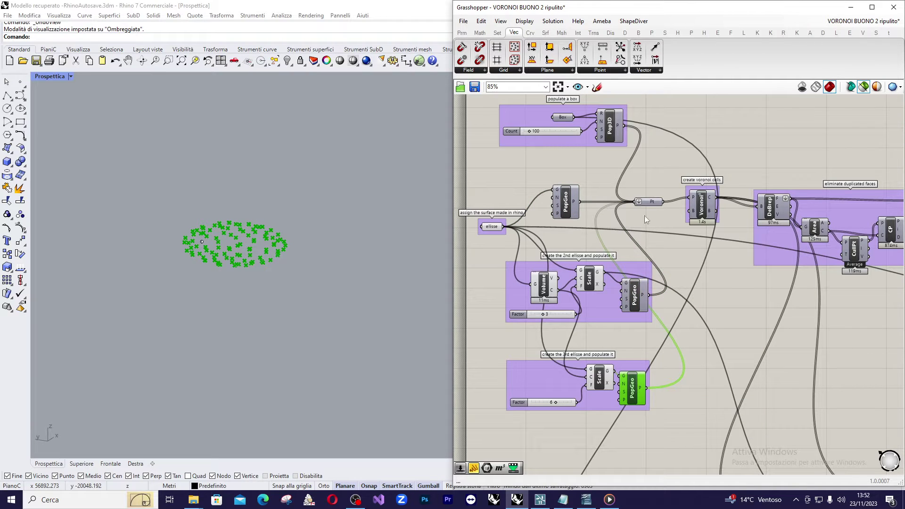
Inspect the Voronoi 3D component in the "create voronoi cells" group and preview its cells
mouse_move(649, 202)
scroll(741, 192, "up", 2)
scroll(740, 190, "up", 2)
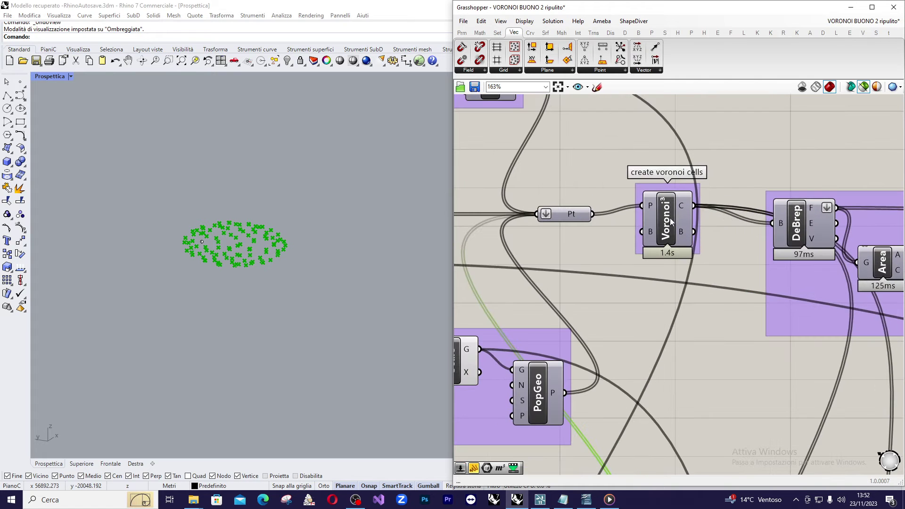
scroll(671, 216, "up", 1)
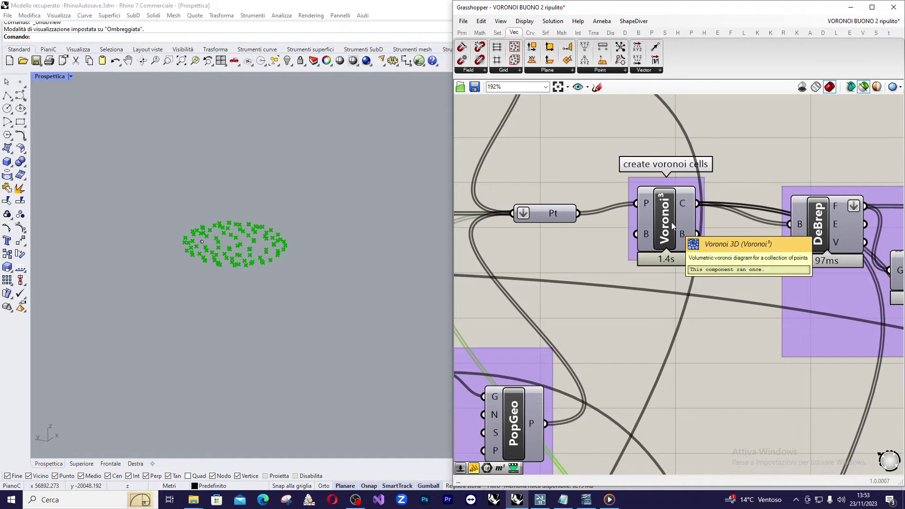
left_click(672, 227)
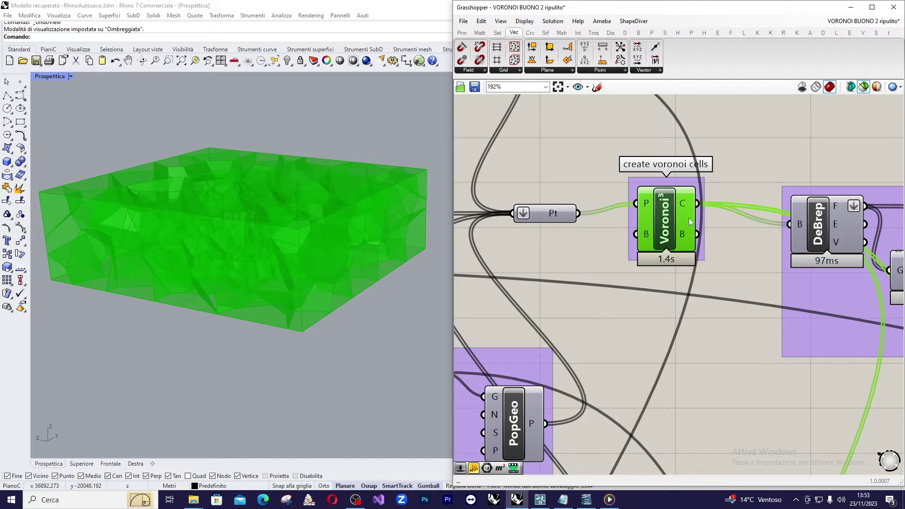
Preview both List Item components of the upper "VORONOI CELLS WITH A COMMON FACE" group and examine the shared face between the cells
scroll(701, 186, "down", 8)
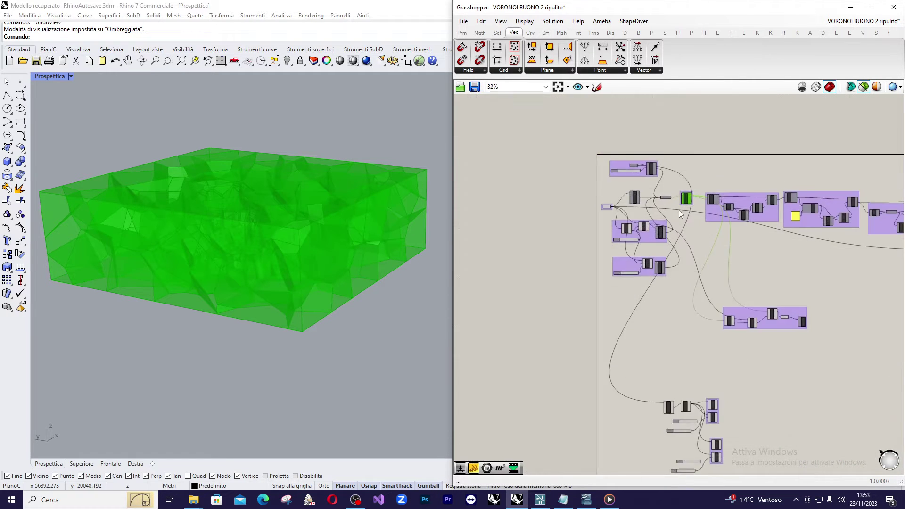
scroll(714, 441, "up", 6)
left_click_drag(758, 163, 702, 233)
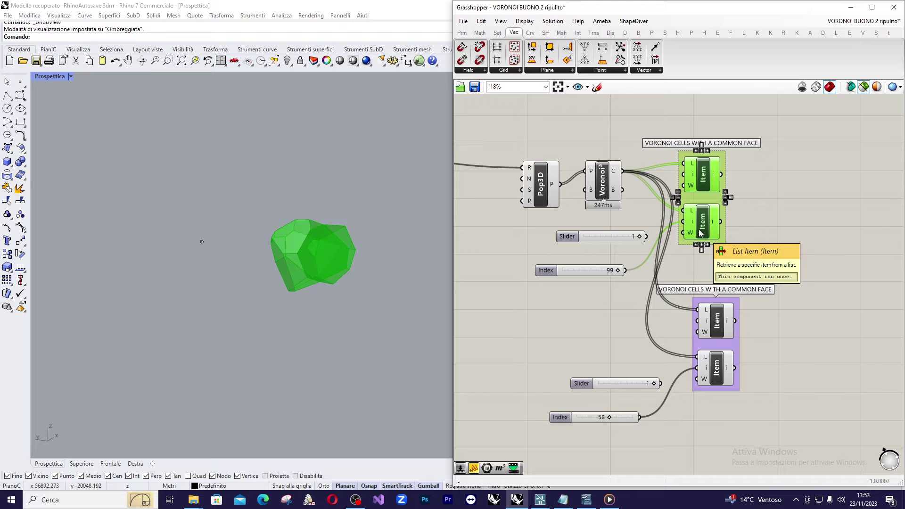
right_click_drag(406, 200, 294, 260)
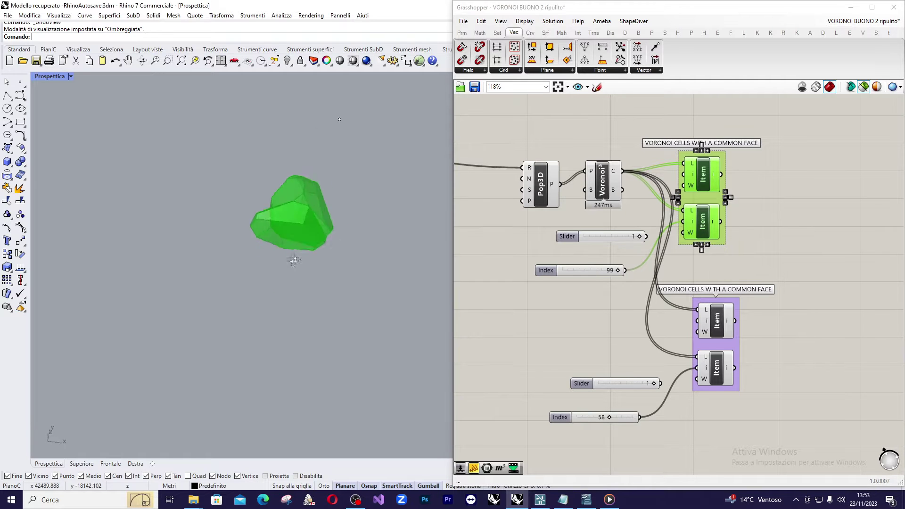
scroll(351, 177, "up", 7)
right_click_drag(360, 163, 296, 173)
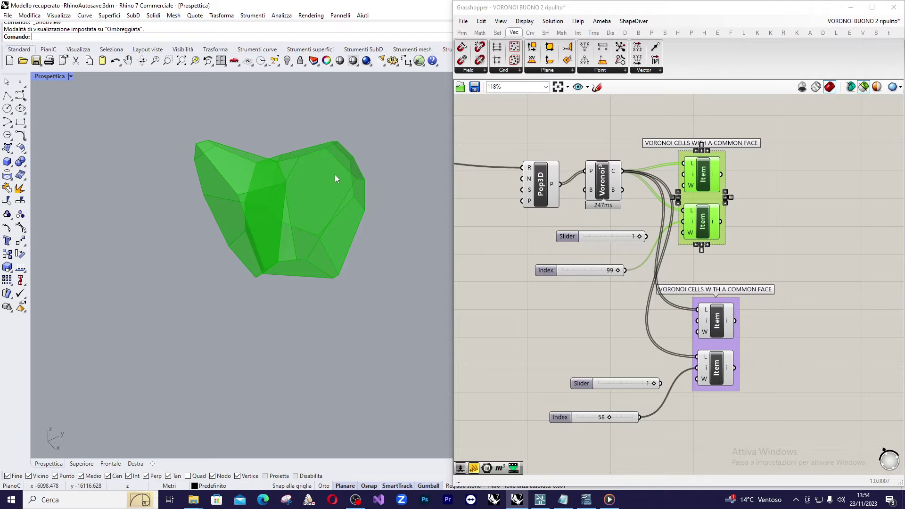
right_click_drag(330, 178, 328, 180)
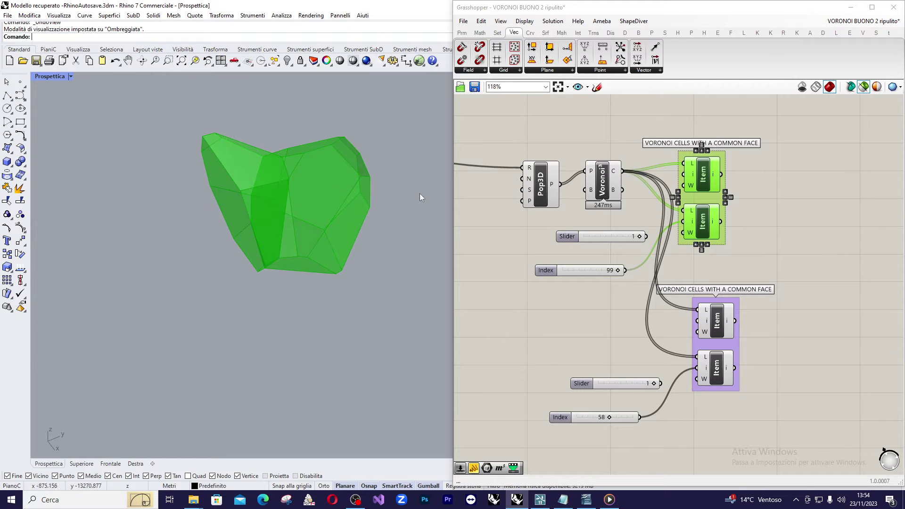
Examine the Voronoi 3D component and its connection to the "eliminate duplicated faces" group
scroll(610, 254, "down", 1)
scroll(608, 278, "down", 6)
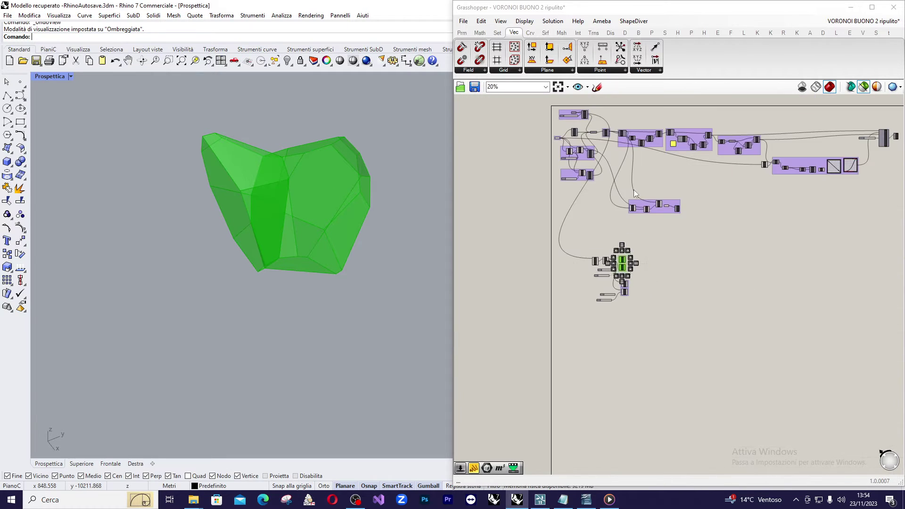
scroll(622, 127, "up", 5)
scroll(607, 134, "up", 3)
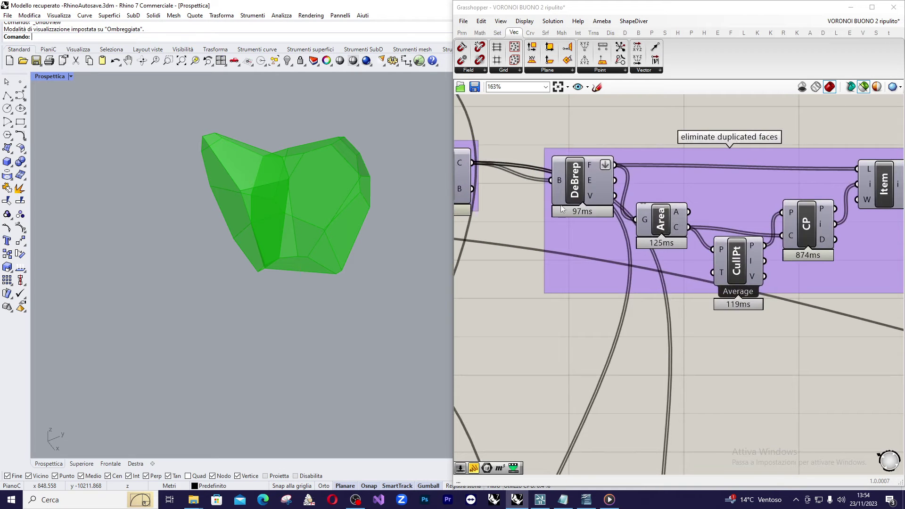
scroll(561, 208, "down", 3)
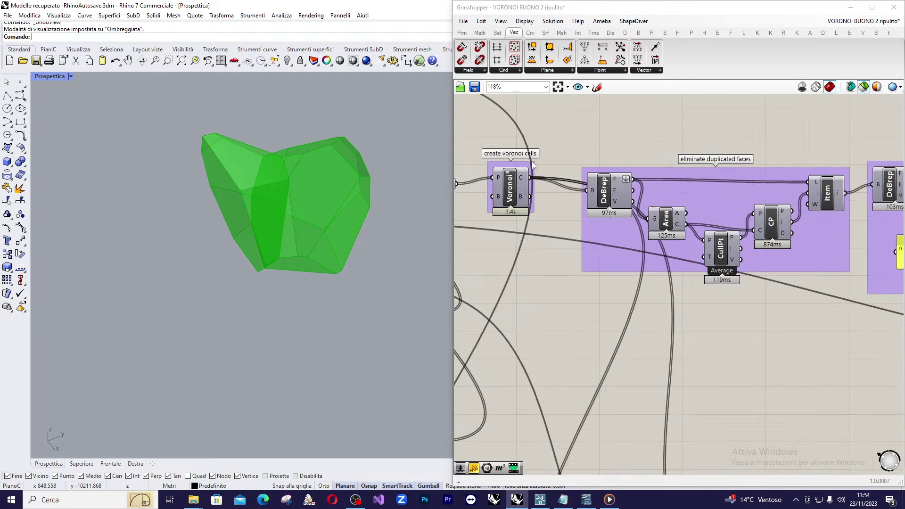
scroll(522, 184, "up", 2)
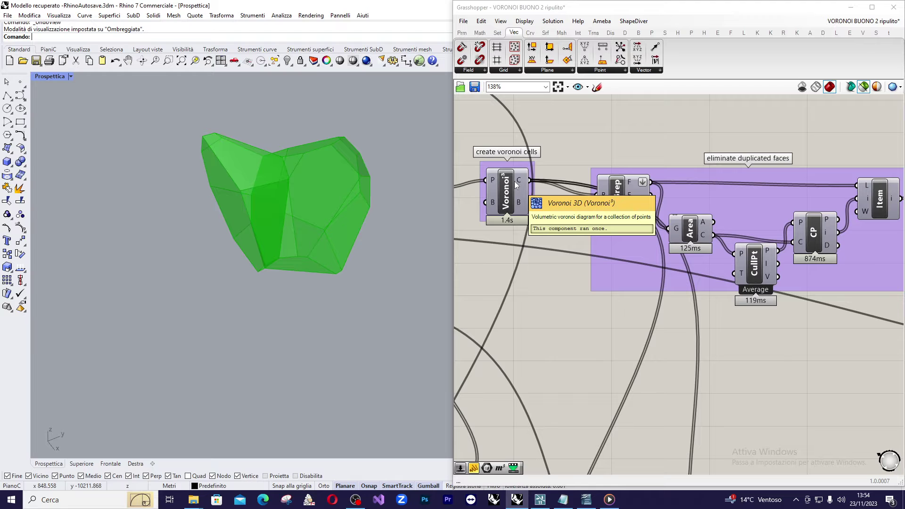
Maximize the Grasshopper window and read the data in the Cells output of the Voronoi 3D component
left_click(872, 8)
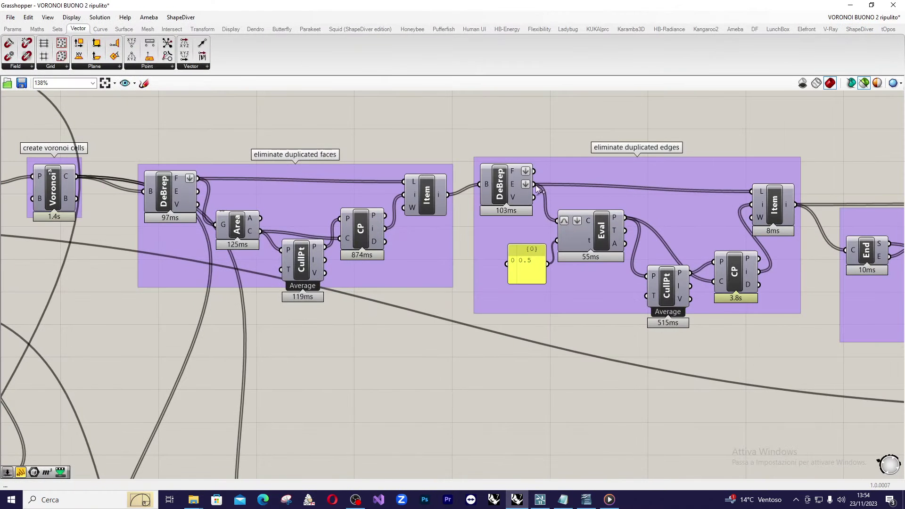
mouse_move(179, 195)
right_mouse_down()
mouse_move(230, 198)
mouse_move(189, 188)
right_mouse_up()
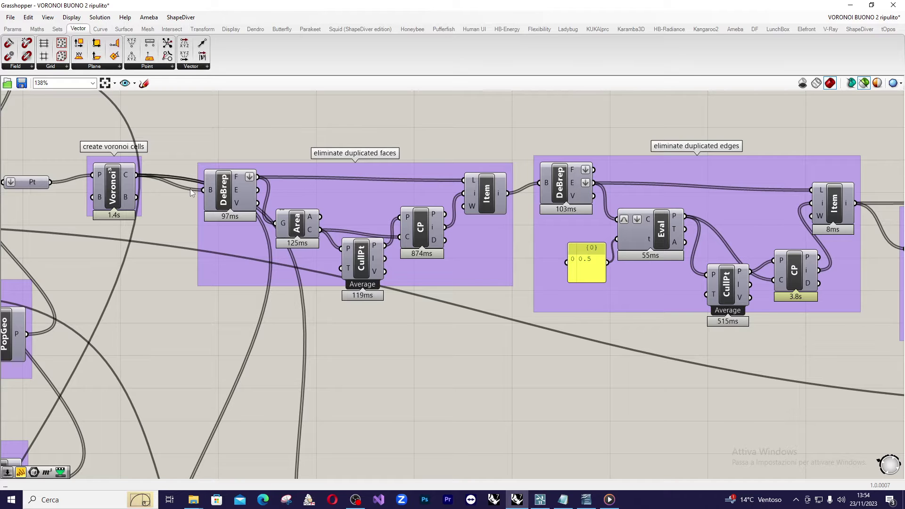
scroll(115, 181, "up", 2)
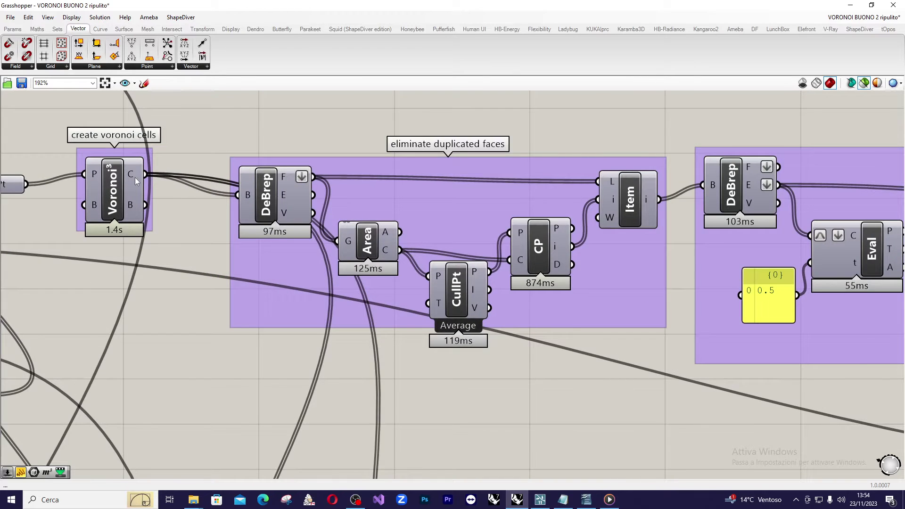
scroll(135, 177, "down", 1)
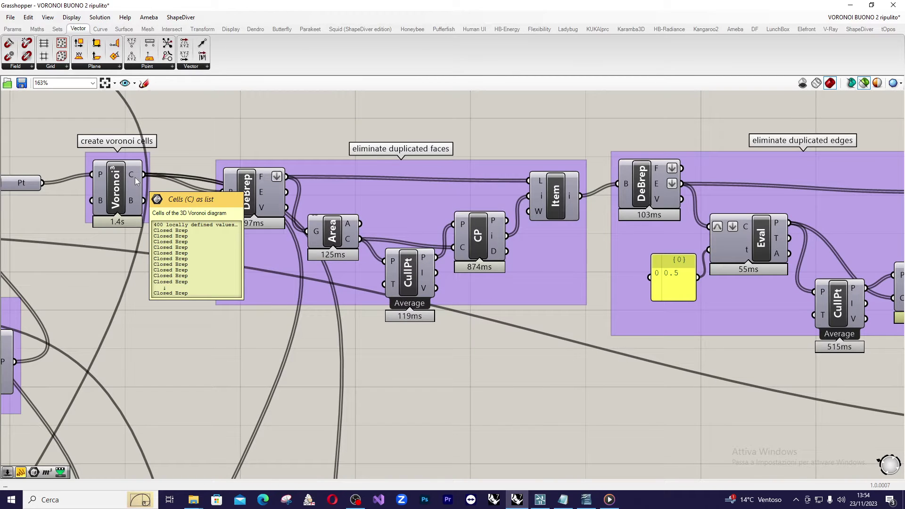
Inspect the DeBrep, CullPt, CP and Item components of the "eliminate duplicated faces" group in sequence
left_click(247, 199)
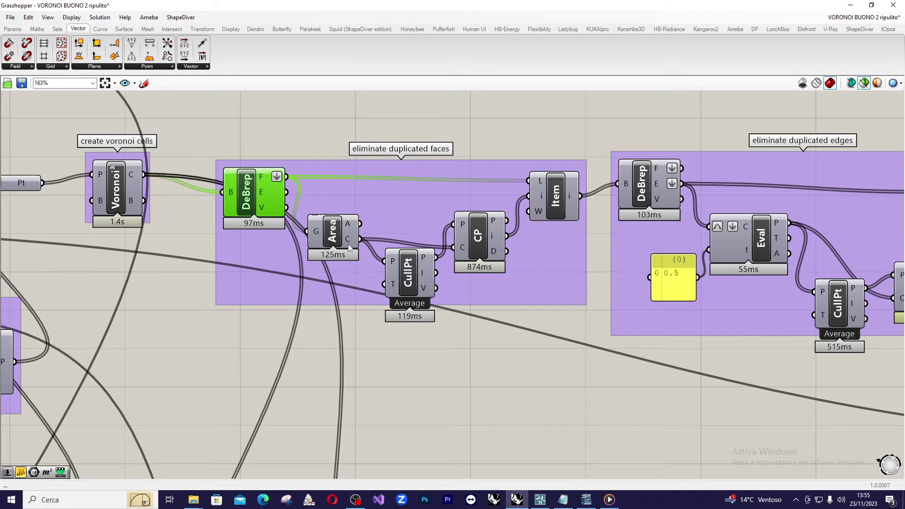
left_click(408, 272)
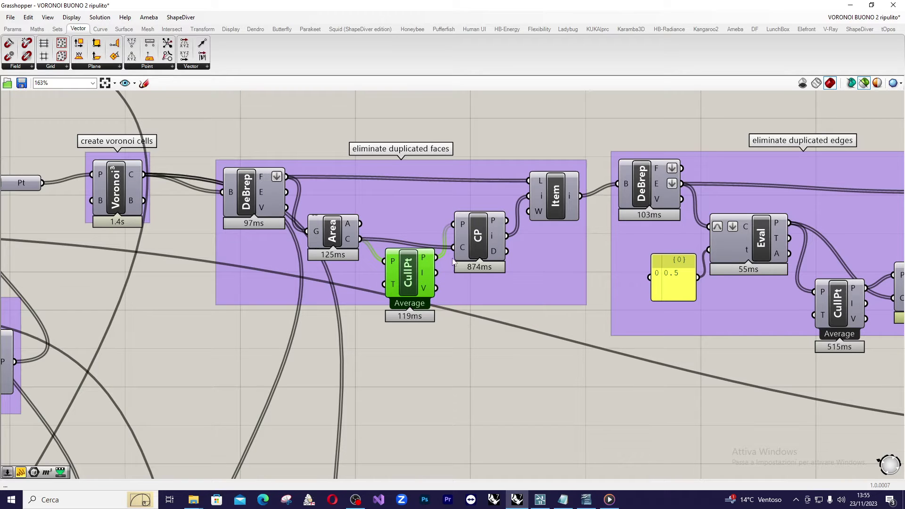
left_click(472, 239)
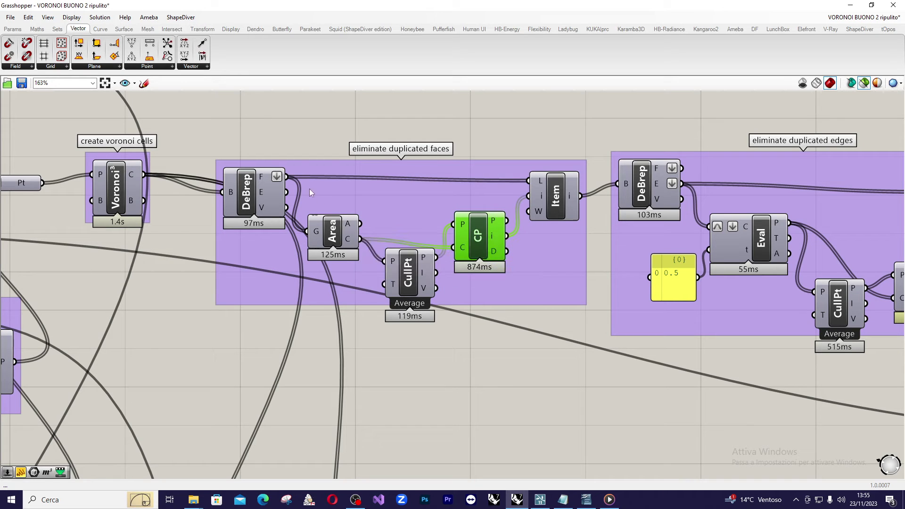
left_click(561, 194)
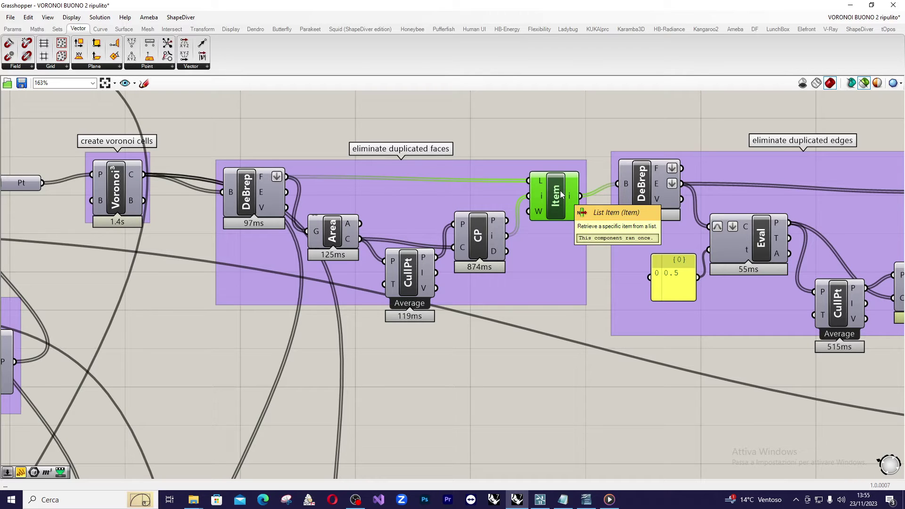
Examine the flattened Faces and Edges outputs of the DeBrep component in the "eliminate duplicated edges" group
scroll(579, 194, "down", 2)
scroll(618, 176, "up", 4)
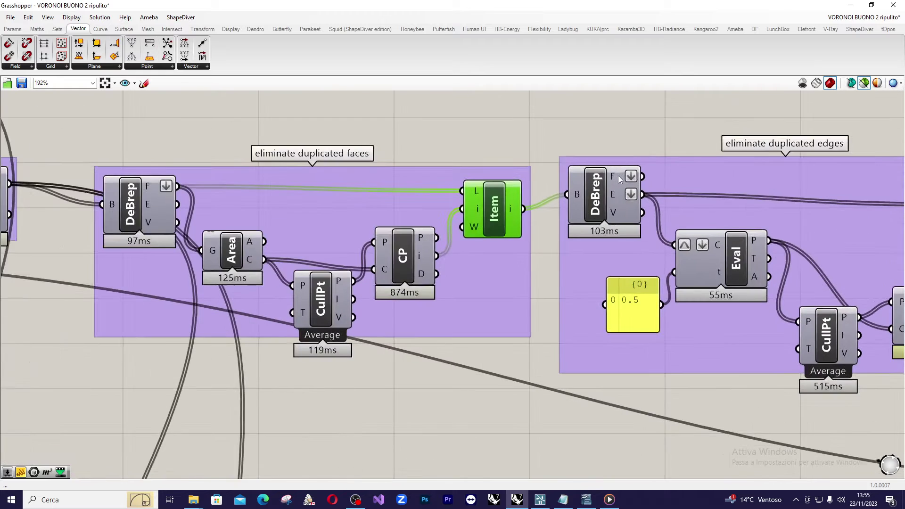
mouse_move(613, 177)
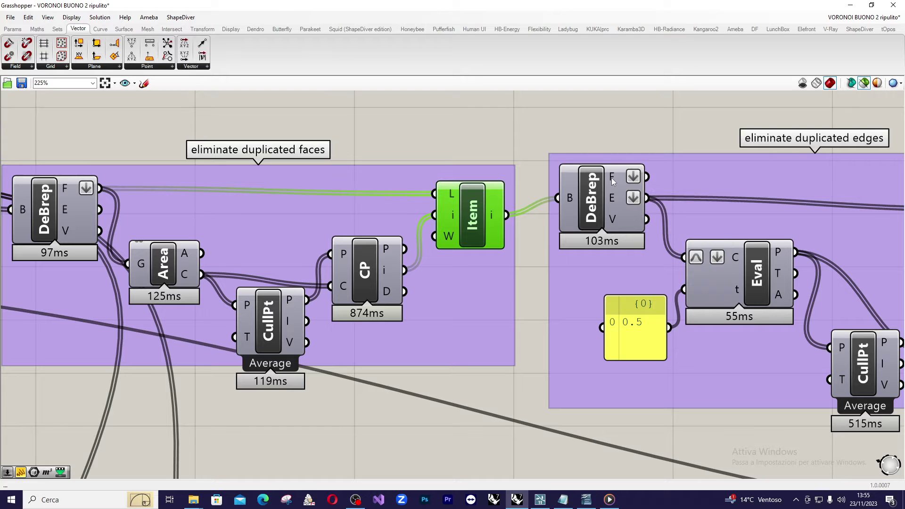
scroll(547, 194, "down", 2)
scroll(715, 233, "up", 3)
scroll(515, 249, "down", 4)
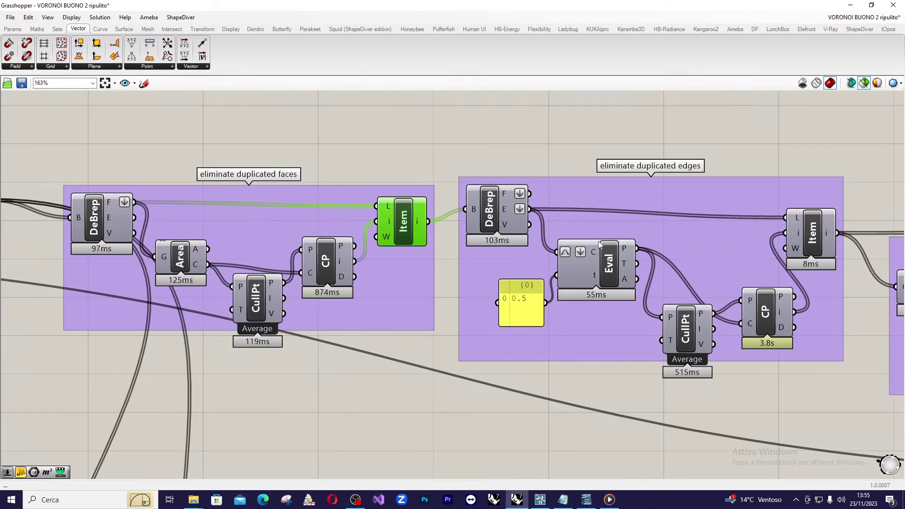
Examine the Eval, CullPt, CP and Item components that filter the curves in the "eliminate duplicated edges" group
scroll(603, 278, "up", 4)
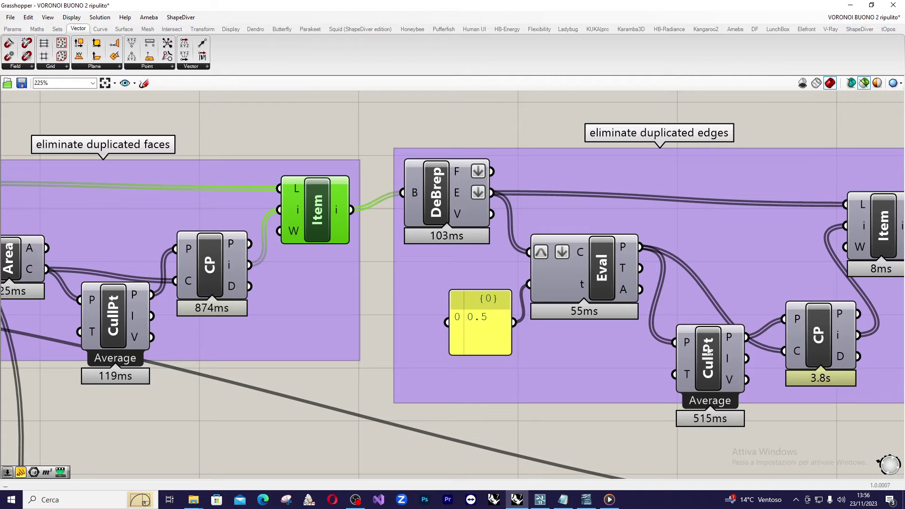
scroll(620, 302, "down", 3)
scroll(726, 306, "up", 3)
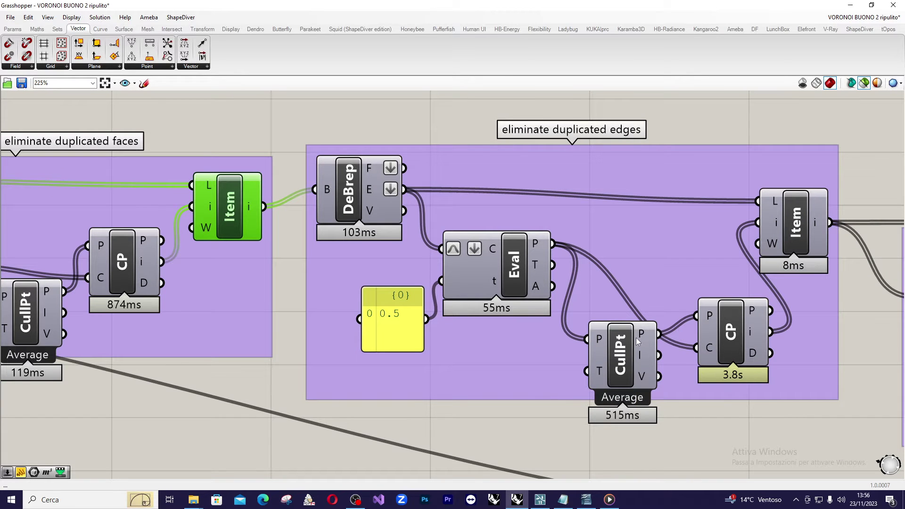
mouse_move(638, 336)
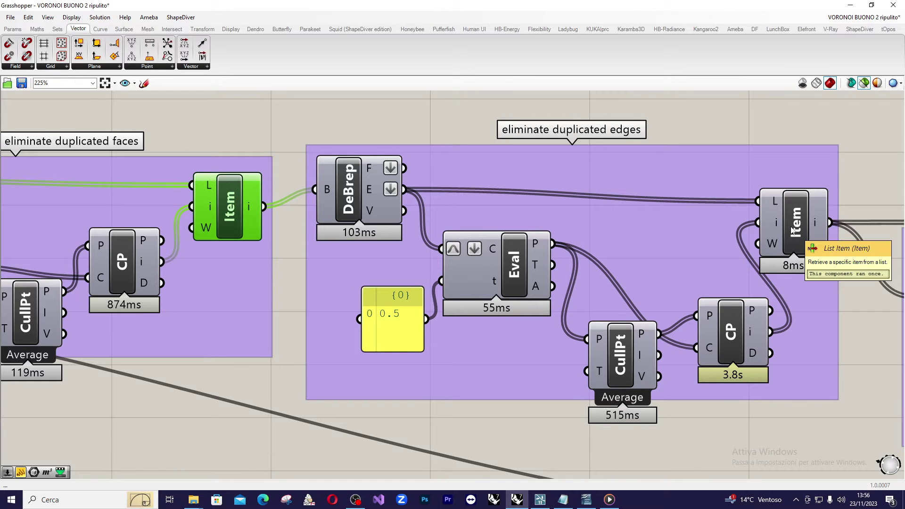
Examine the End component's outputs and the flattened Pt parameter in the "eliminate duplicate VERTICES" group
scroll(692, 239, "down", 5)
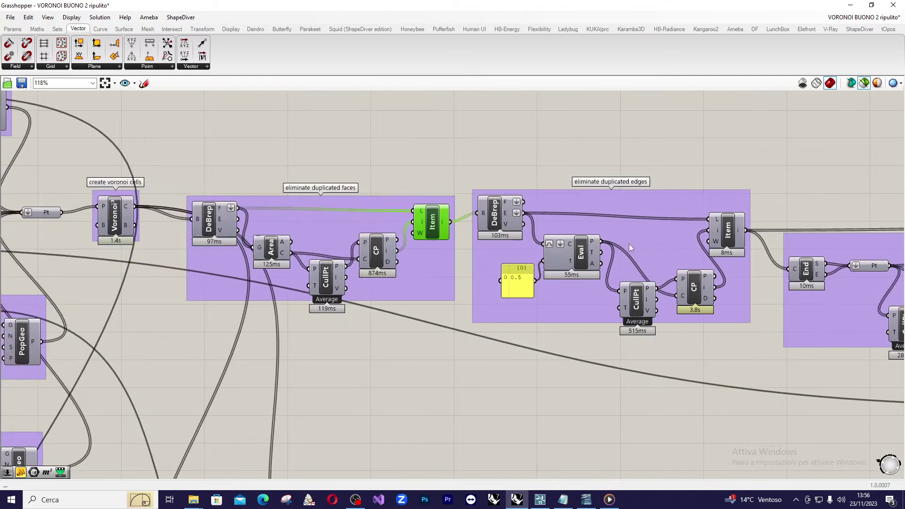
scroll(809, 261, "up", 4)
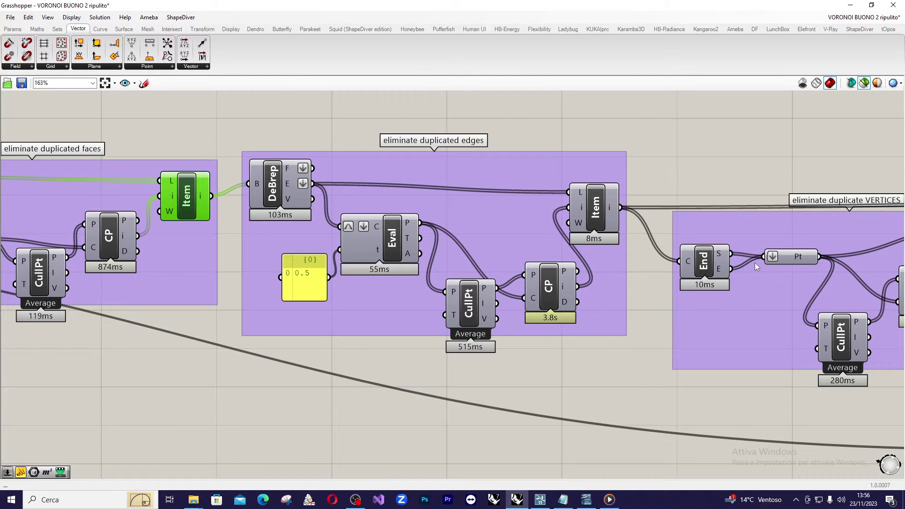
scroll(787, 278, "up", 2)
scroll(548, 278, "down", 4)
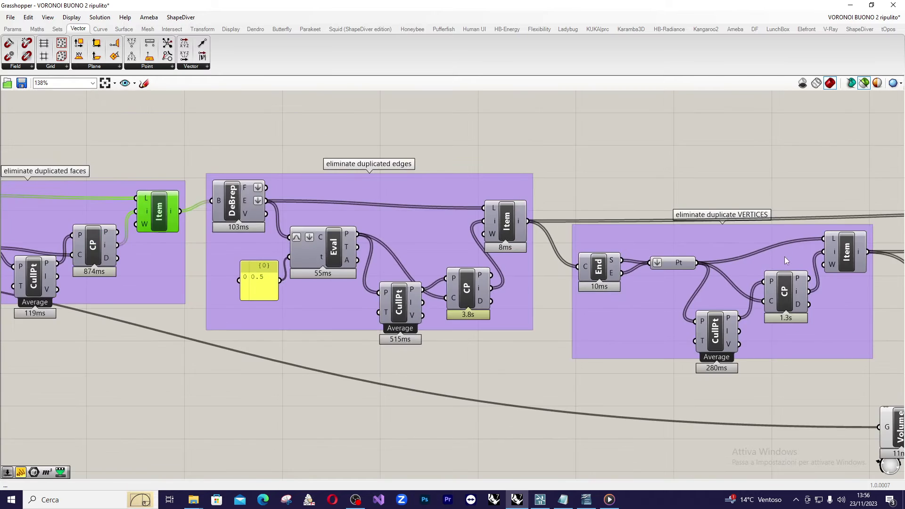
scroll(784, 257, "up", 5)
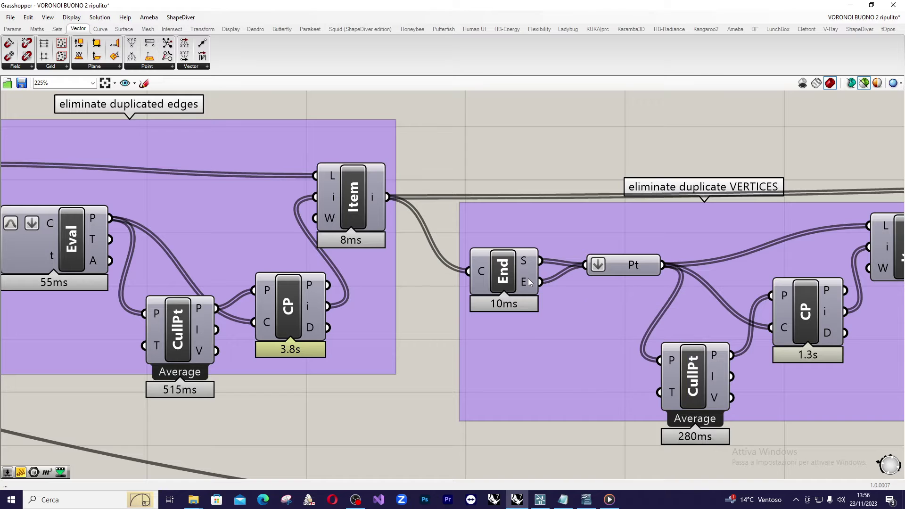
mouse_move(531, 282)
mouse_move(619, 269)
Examine the CullPt, CP and Item components that filter the points in the "eliminate duplicate VERTICES" group
scroll(577, 268, "down", 3)
scroll(773, 263, "up", 2)
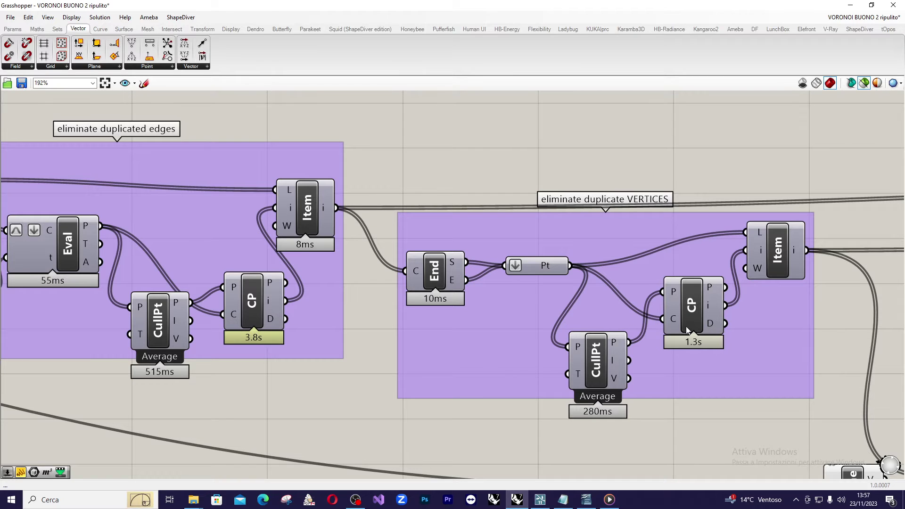
scroll(588, 323, "down", 1)
scroll(804, 278, "up", 2)
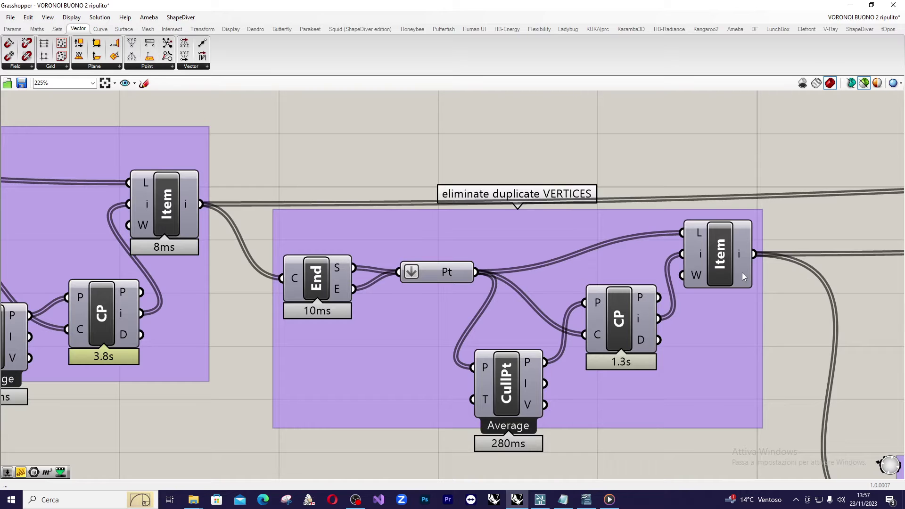
mouse_move(743, 273)
Locate the MP component and trace its Curves input back to the Item component of the "eliminate duplicated edges" group
scroll(508, 298, "down", 10)
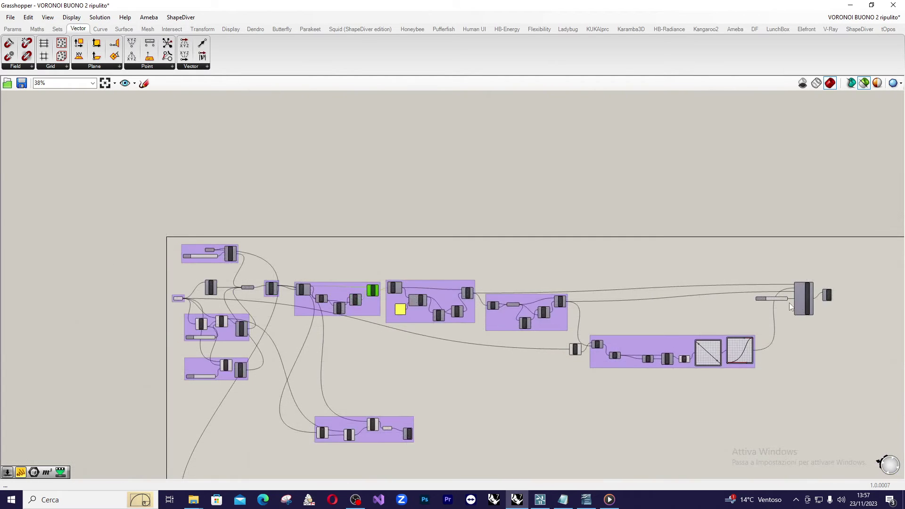
scroll(789, 303, "up", 8)
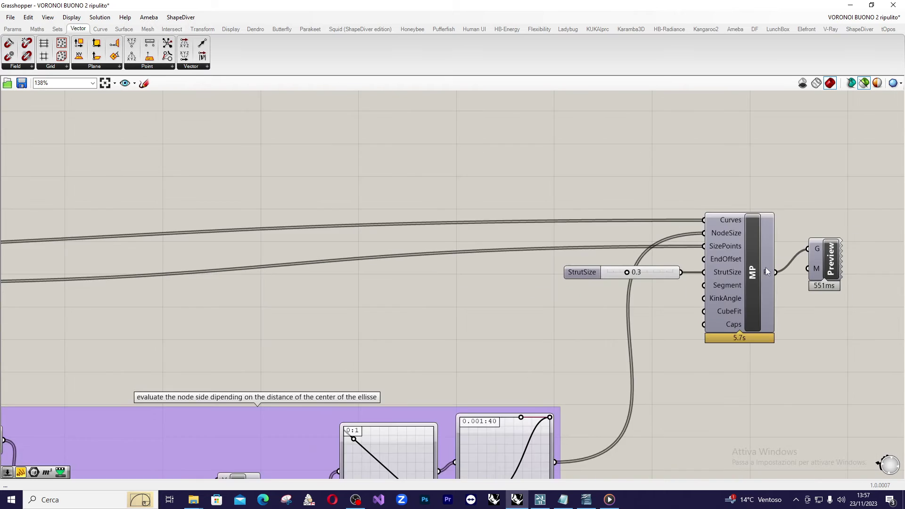
scroll(765, 268, "up", 2)
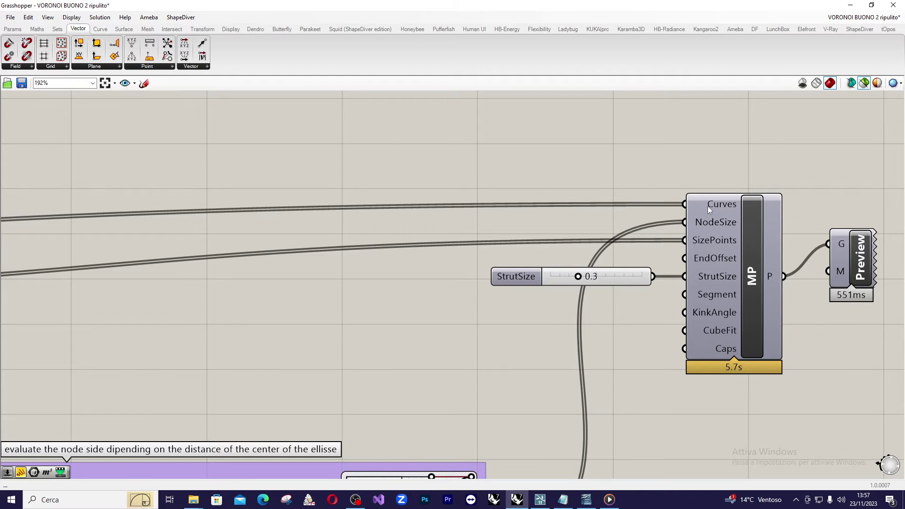
scroll(708, 206, "down", 5)
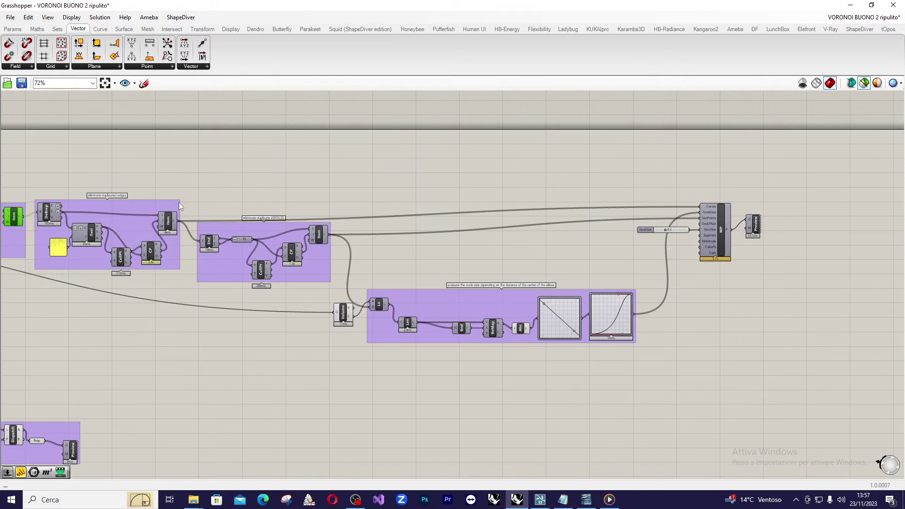
scroll(179, 206, "up", 5)
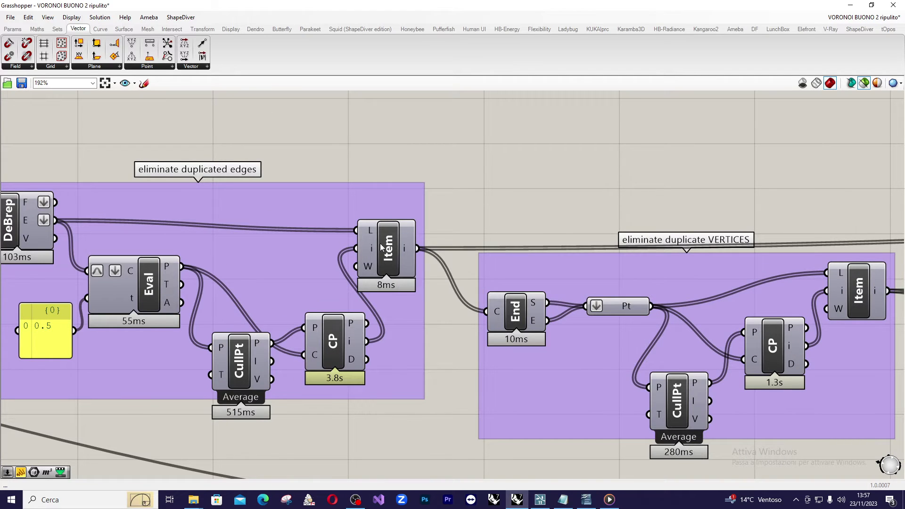
scroll(349, 242, "down", 5)
scroll(731, 243, "down", 2)
scroll(677, 226, "up", 7)
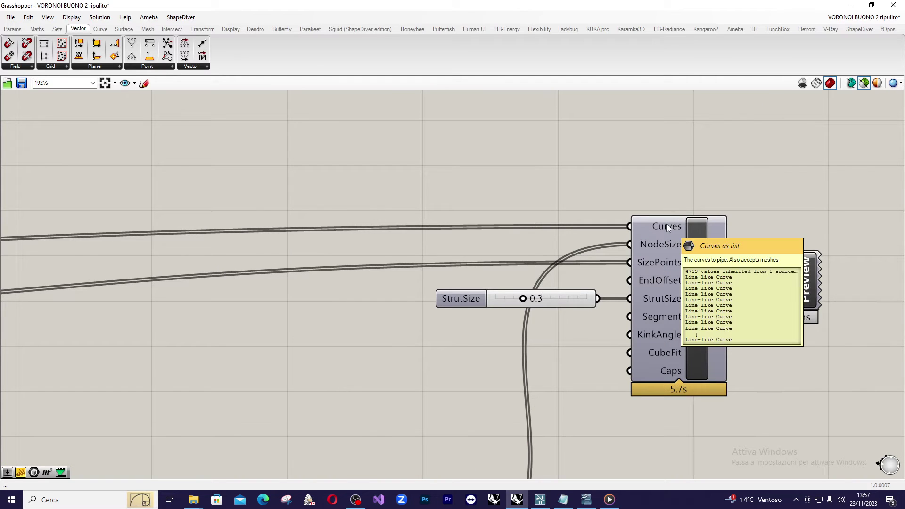
Trace the MP component's SizePoints input back to the Item component of the "eliminate duplicate VERTICES" group
mouse_move(662, 262)
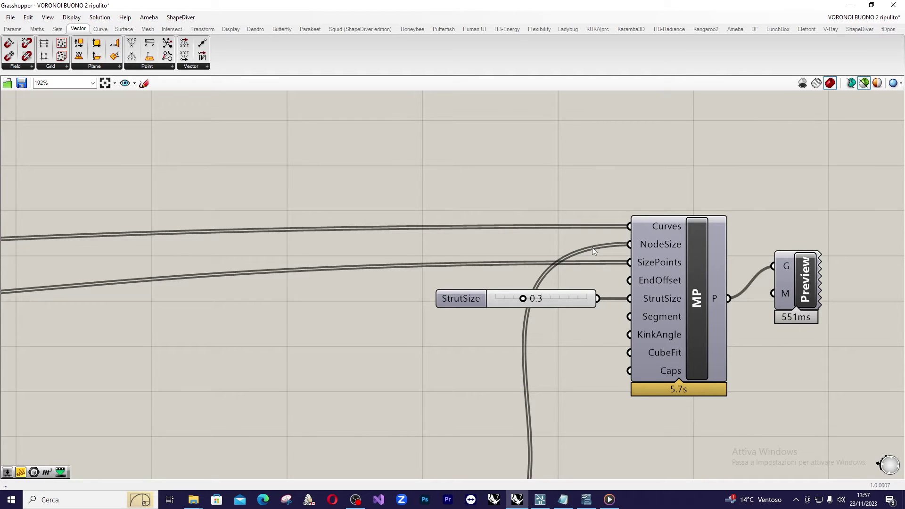
scroll(673, 261, "down", 5)
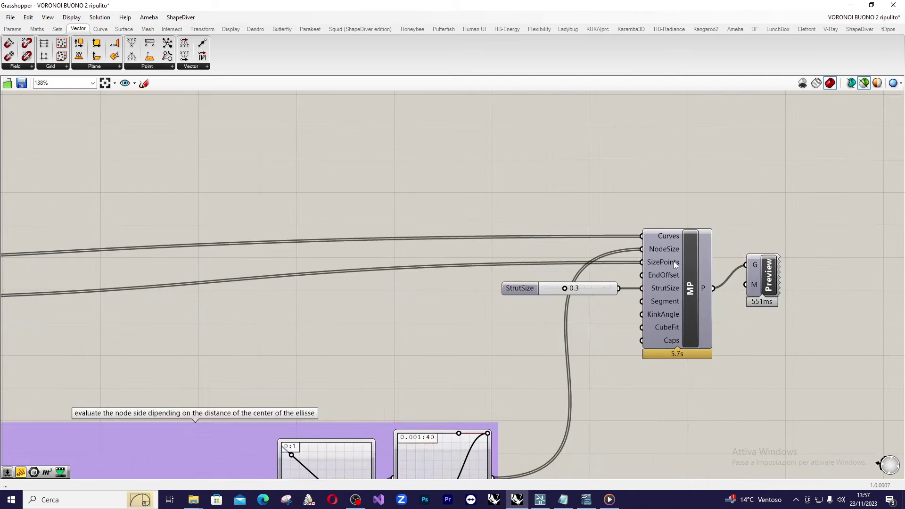
right_click_drag(672, 261, 803, 263)
scroll(327, 266, "up", 3)
scroll(327, 265, "up", 1)
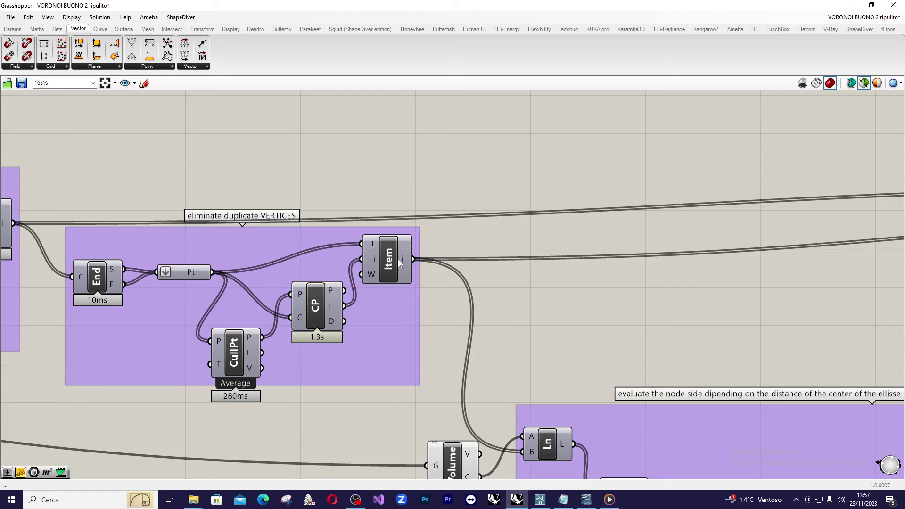
scroll(377, 262, "down", 5)
scroll(867, 238, "up", 5)
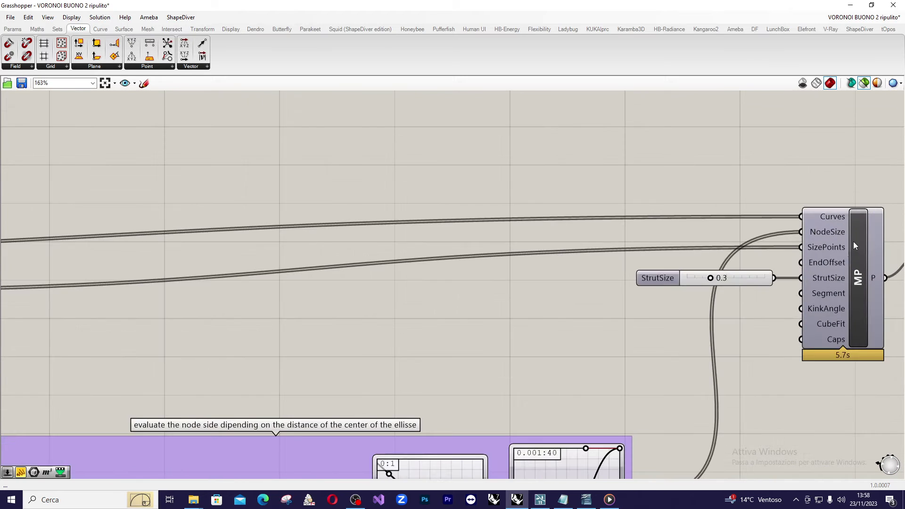
Inspect the SizePoints, StrutSize and NodeSize inputs of the MP component
mouse_move(838, 251)
mouse_move(836, 279)
scroll(835, 277, "up", 2)
mouse_move(781, 275)
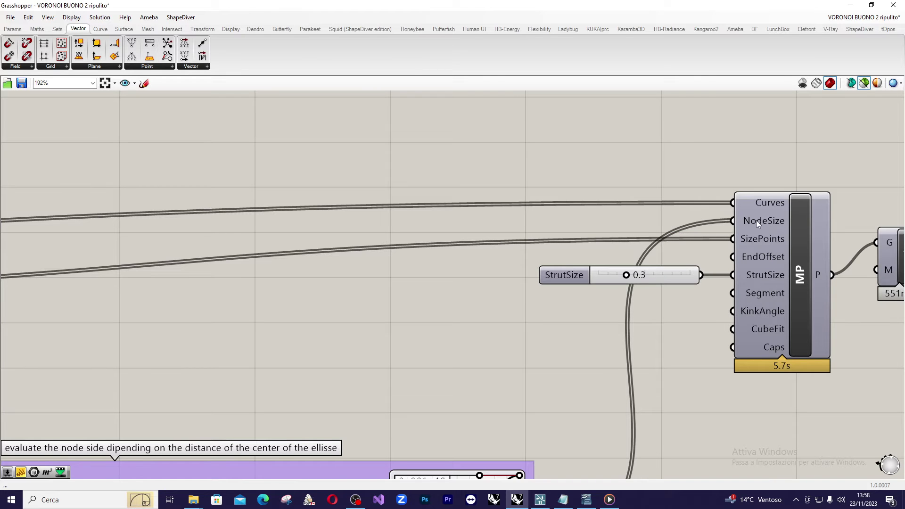
mouse_move(782, 225)
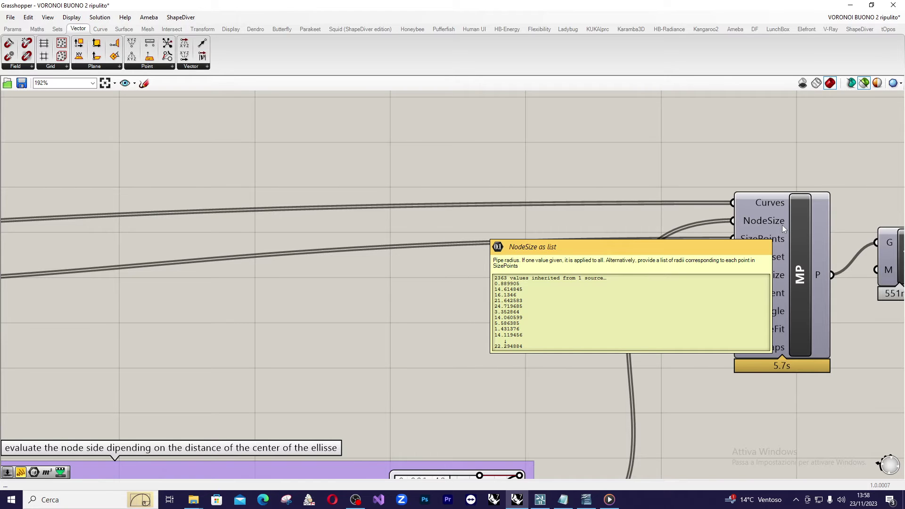
Return to the start of the definition and inspect the ellisse surface parameter assigned from Rhino
scroll(783, 239, "down", 3)
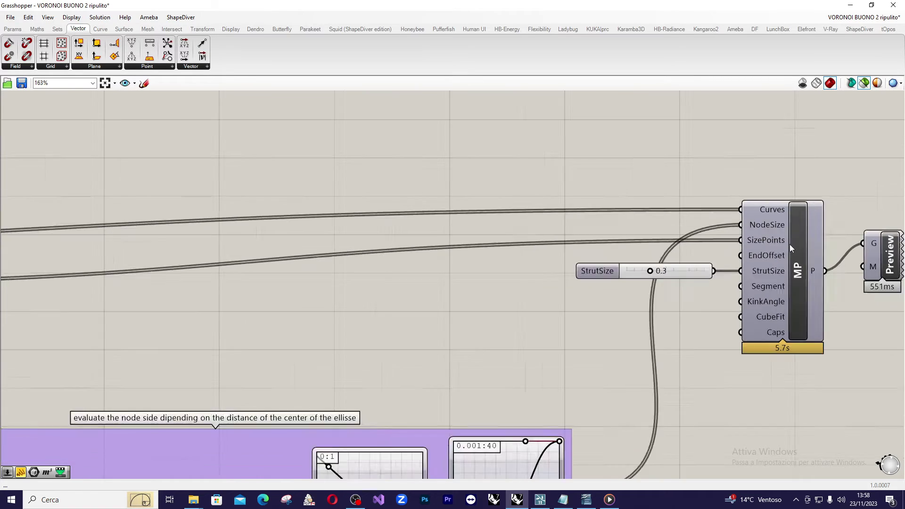
scroll(790, 241, "up", 2)
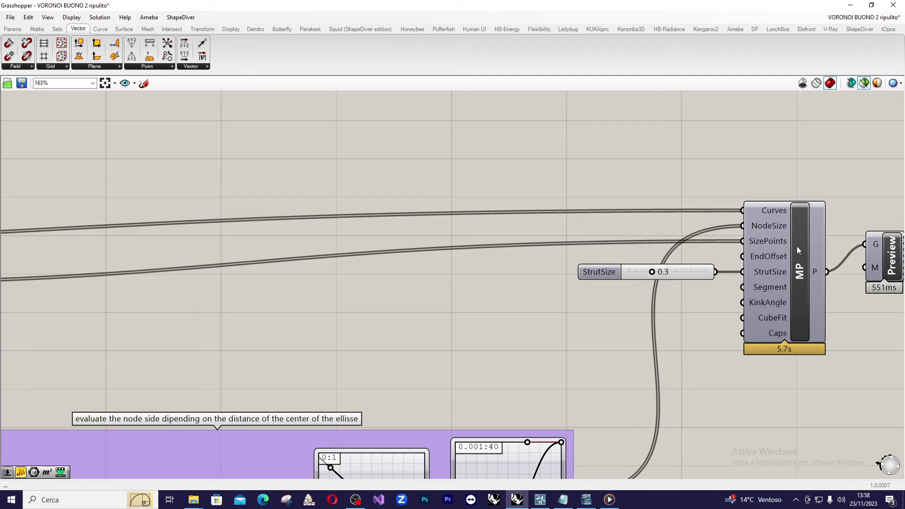
scroll(797, 246, "down", 10)
scroll(388, 245, "up", 6)
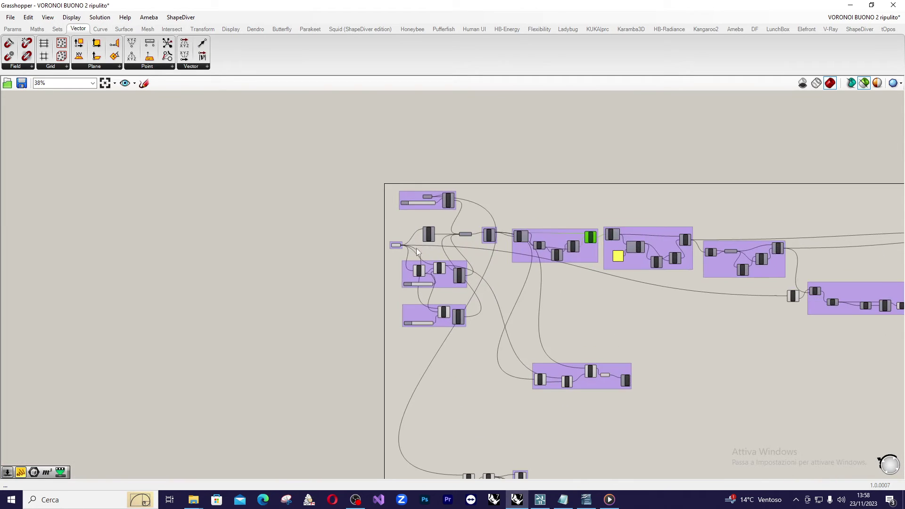
scroll(407, 250, "up", 4)
scroll(394, 245, "up", 3)
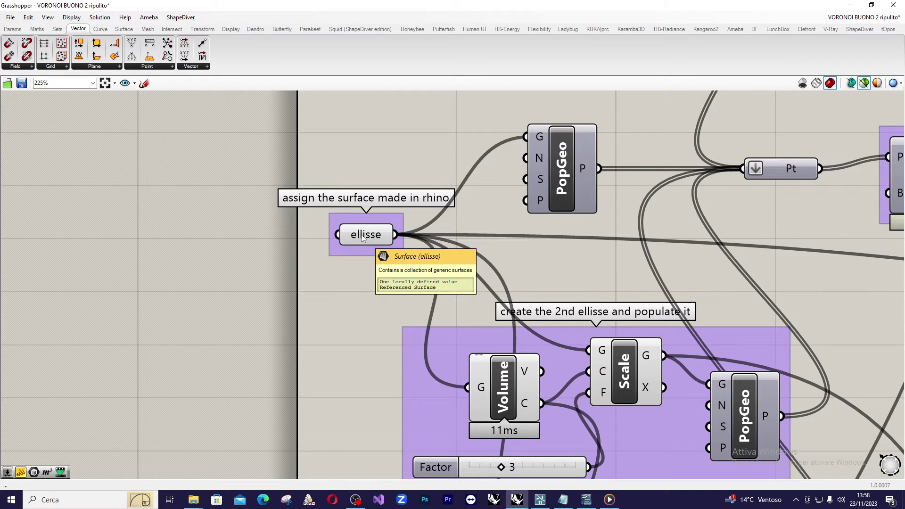
Select the Volume component in the "select the voronoi cells that are inside the ellisse" group and inspect its Centroid output
scroll(363, 235, "down", 8)
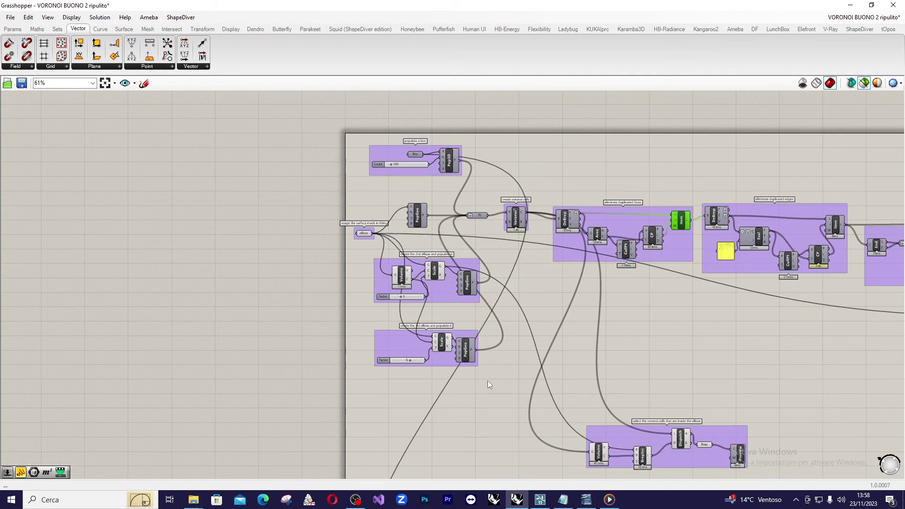
scroll(605, 465, "up", 5)
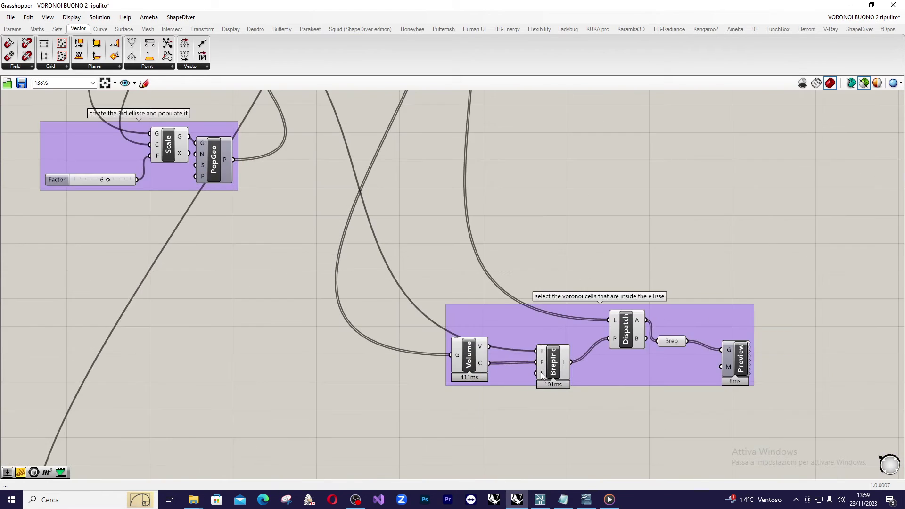
scroll(447, 369, "up", 2)
left_click(418, 335)
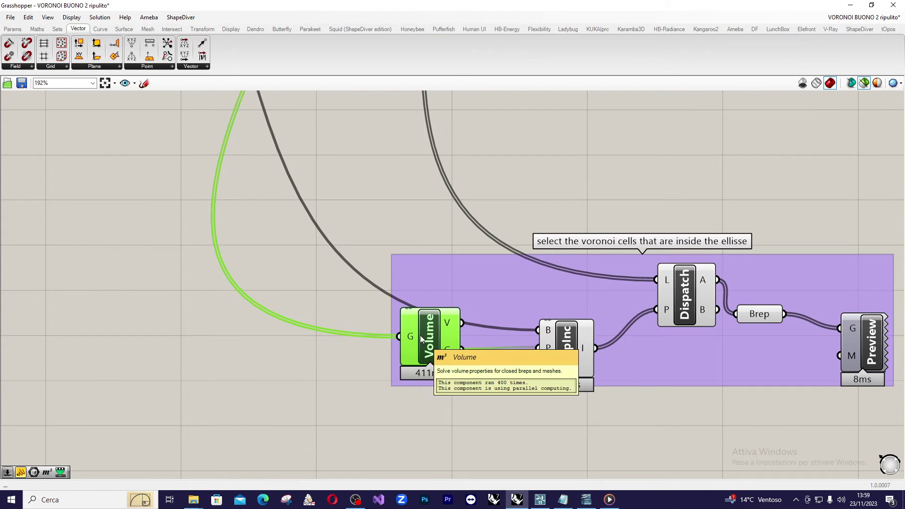
mouse_move(454, 350)
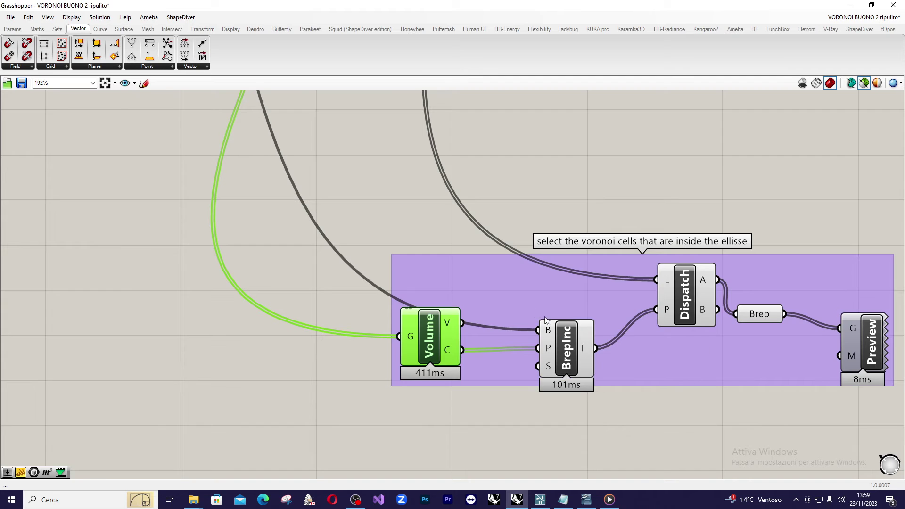
Trace the BrepInc component's B input back to the scaled geometry of the second ellisse
scroll(545, 320, "down", 6)
scroll(566, 278, "down", 2)
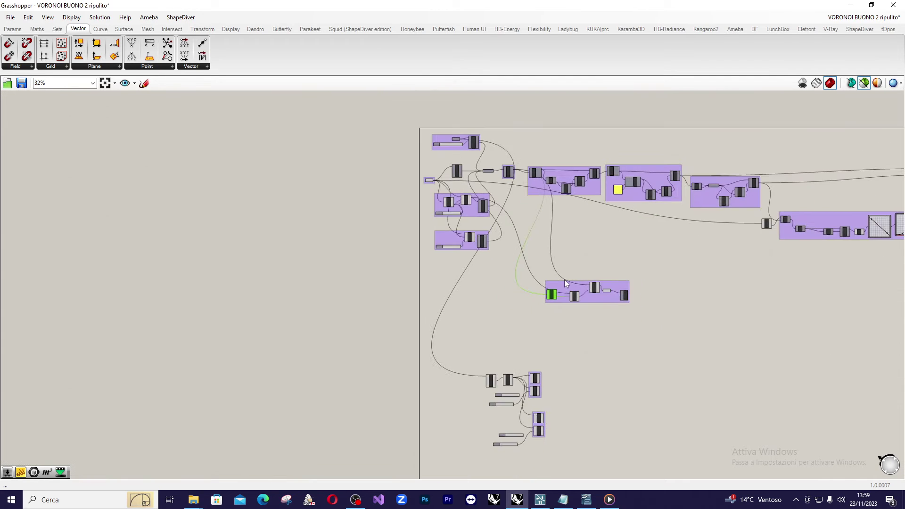
scroll(542, 215, "up", 2)
scroll(460, 243, "up", 2)
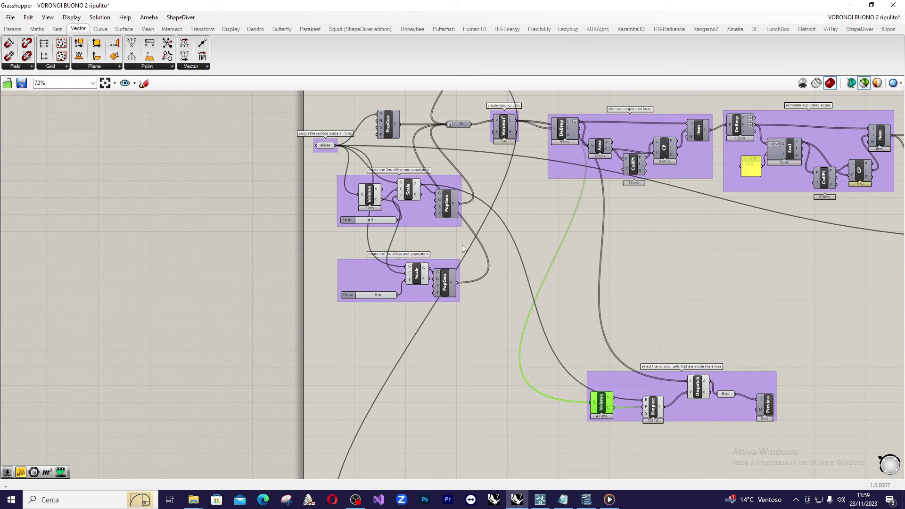
Inspect the Centroid output of the Volume component feeding Ln in the node-size evaluation group
scroll(437, 267, "down", 2)
scroll(453, 271, "down", 2)
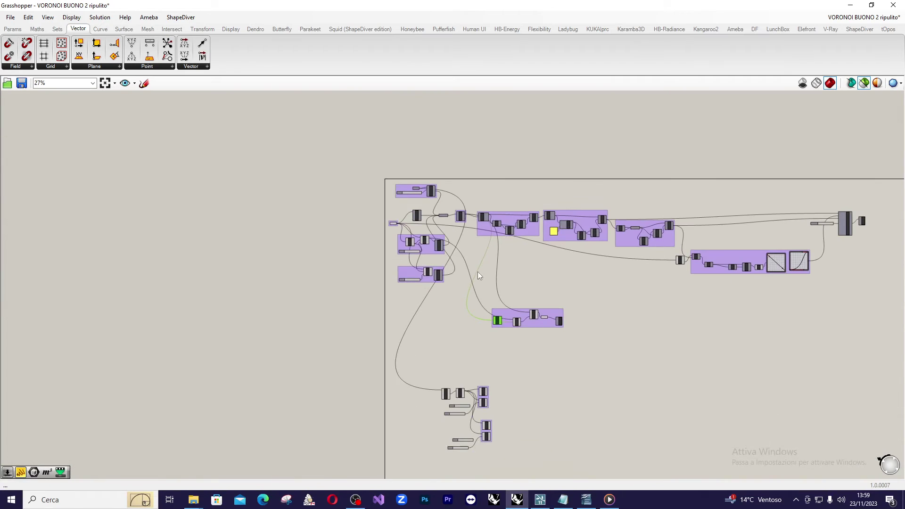
scroll(748, 280, "up", 3)
scroll(457, 235, "up", 5)
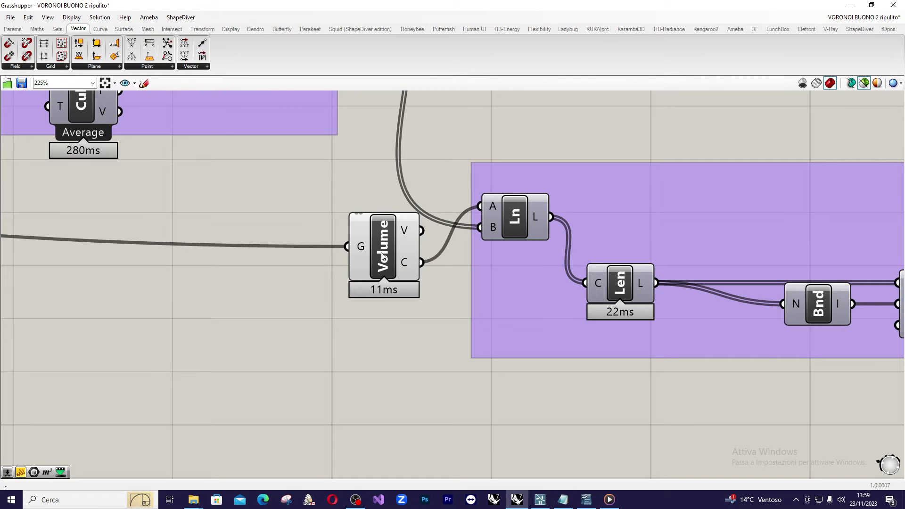
mouse_move(405, 265)
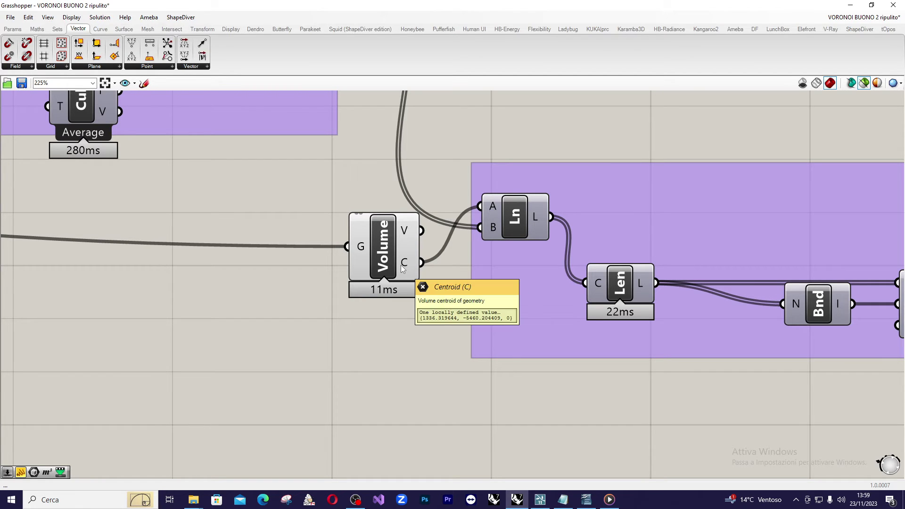
scroll(401, 265, "down", 2)
scroll(546, 233, "up", 2)
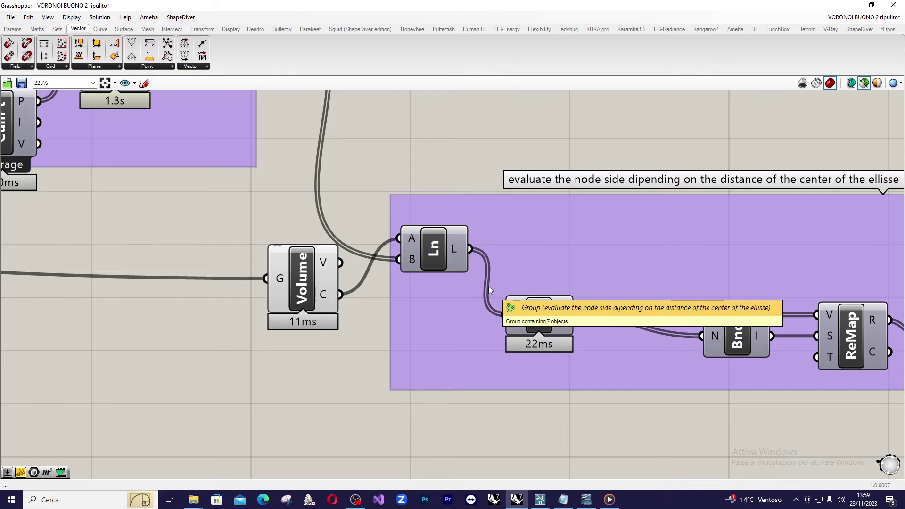
Trace the Ln component's B input back to the Item output of the "eliminate duplicate VERTICES" group
scroll(468, 279, "down", 4)
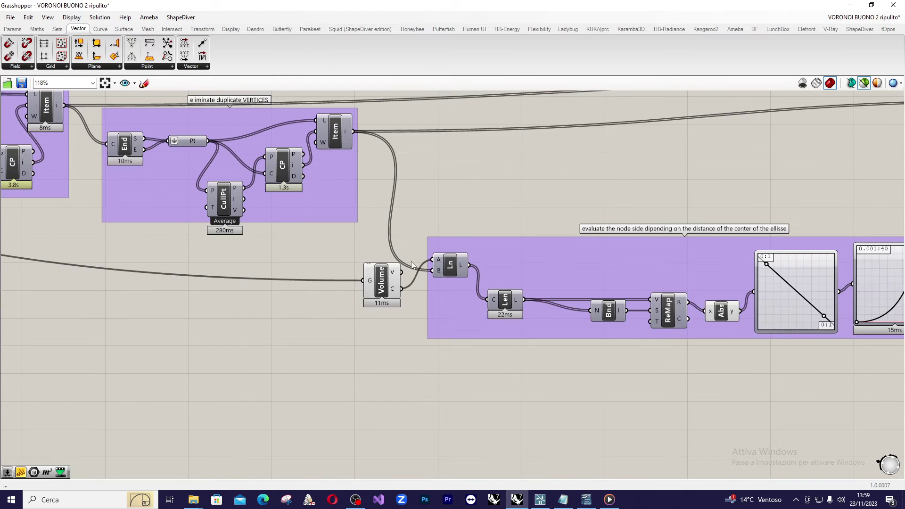
scroll(457, 279, "up", 3)
scroll(465, 298, "down", 4)
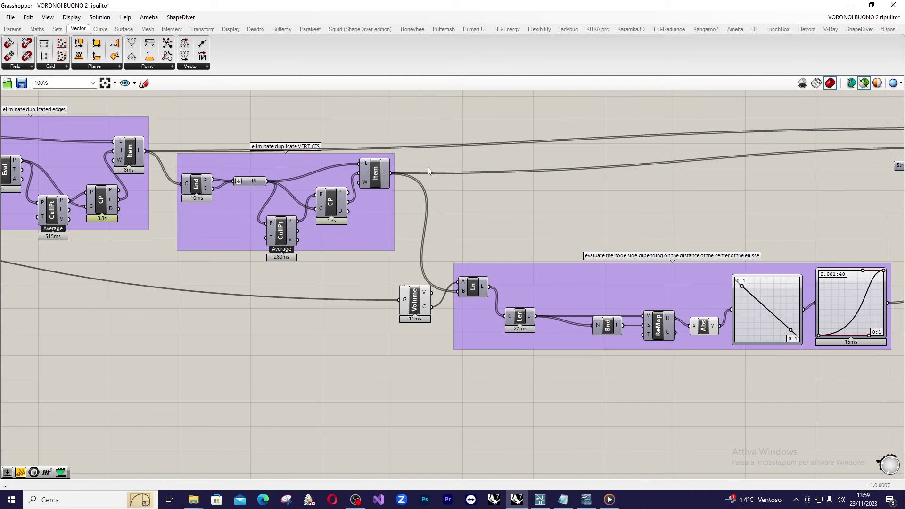
scroll(428, 167, "up", 2)
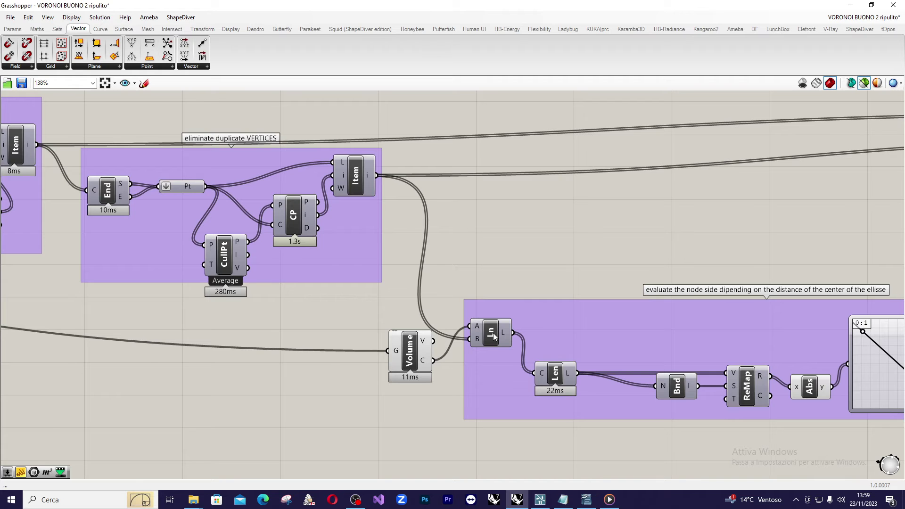
Follow the Ln output through the Len component to the Bnd component in the node-size evaluation group
scroll(523, 351, "up", 3)
scroll(494, 329, "down", 3)
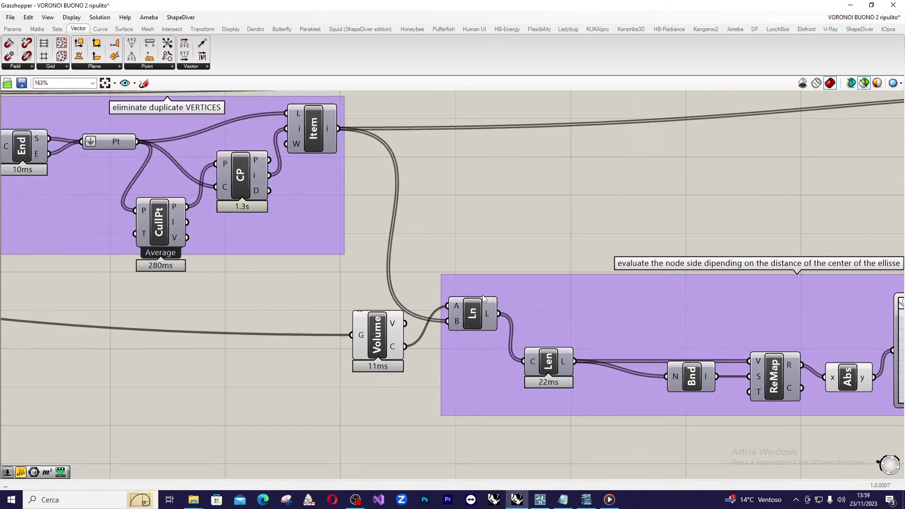
scroll(541, 355, "up", 5)
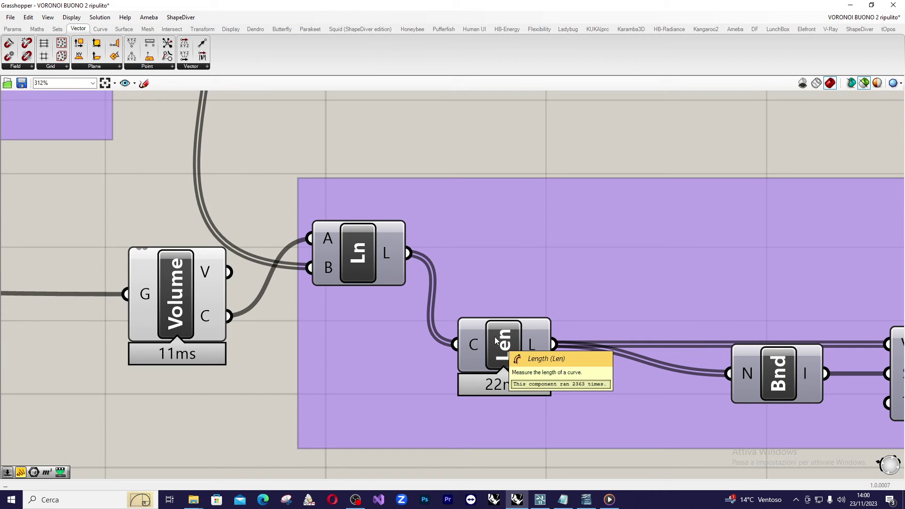
scroll(495, 338, "down", 3)
scroll(637, 362, "up", 3)
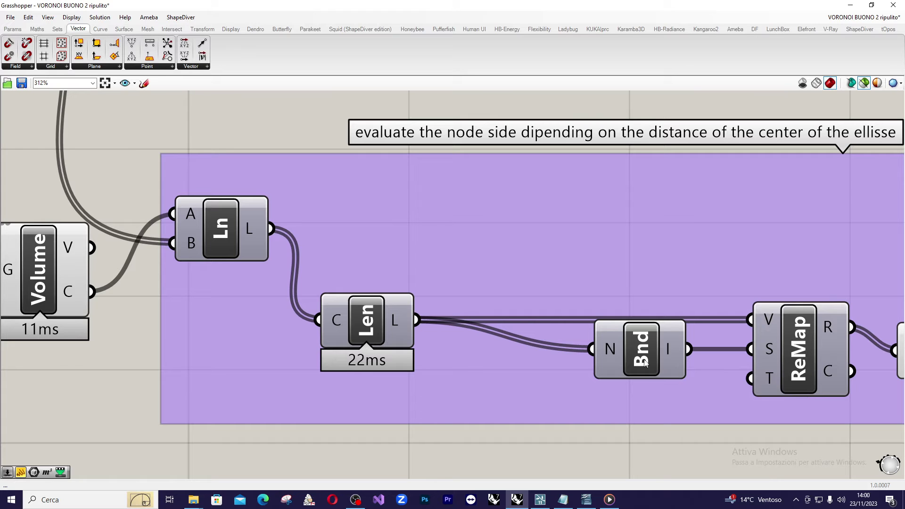
Examine the ReMap component and inspect its Target and Source inputs
scroll(646, 362, "down", 3)
scroll(702, 349, "up", 3)
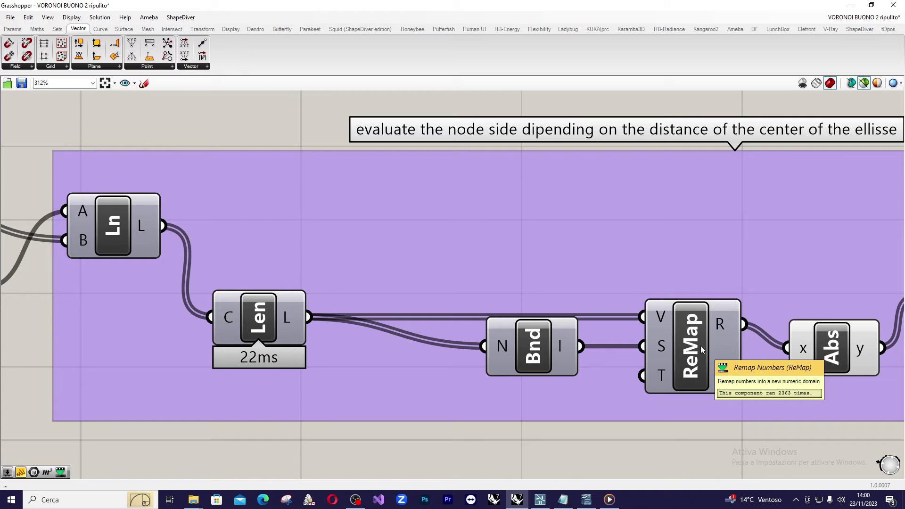
mouse_move(661, 375)
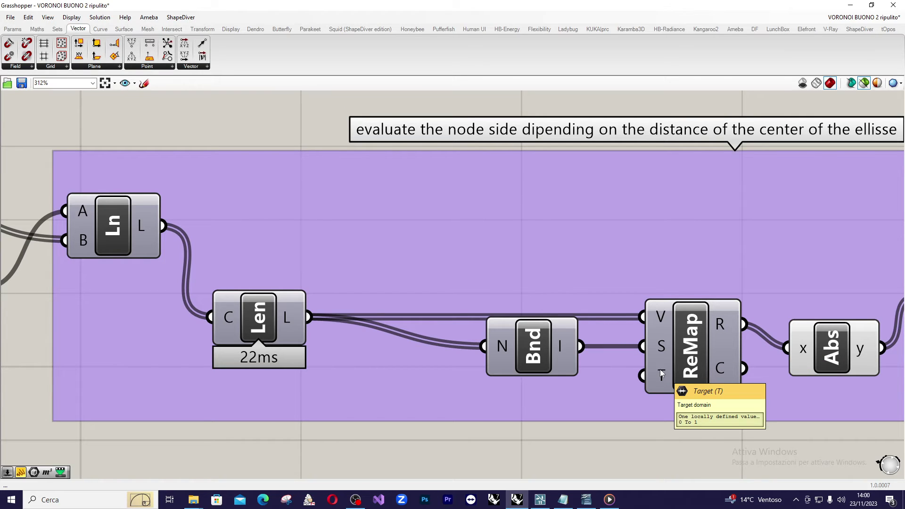
mouse_move(661, 349)
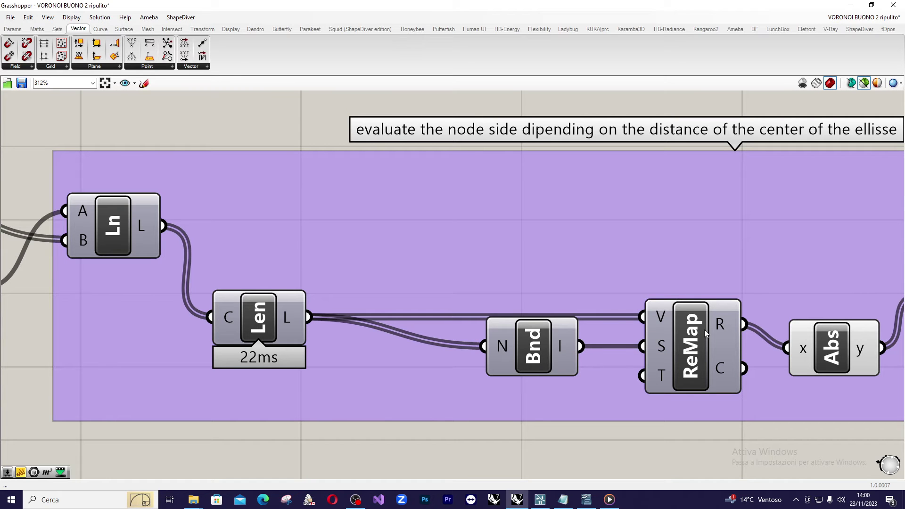
Follow the ReMap output through the Abs component to the linear graph mapper
scroll(704, 329, "down", 3)
scroll(751, 339, "up", 4)
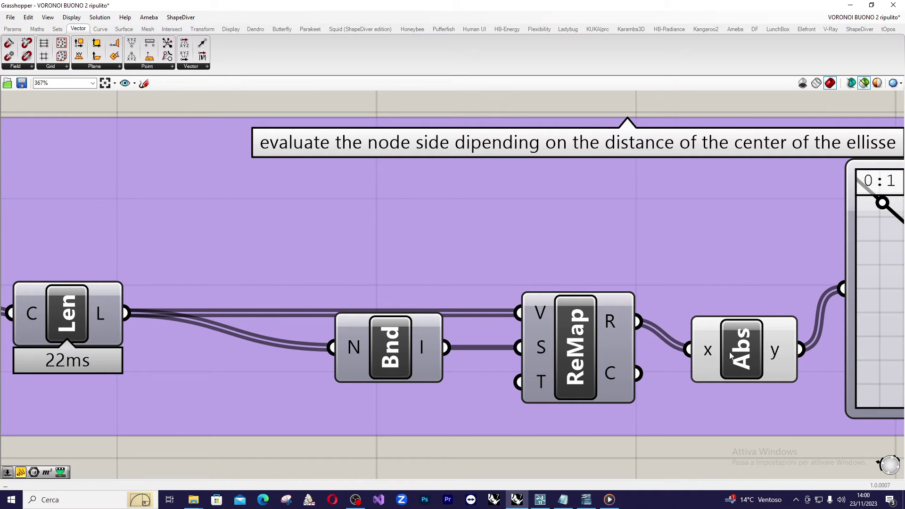
scroll(632, 327, "down", 4)
scroll(875, 311, "up", 3)
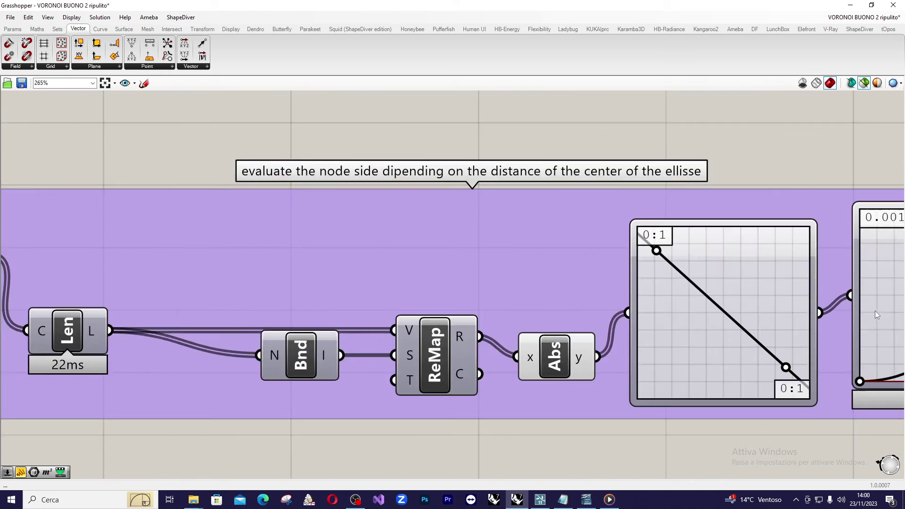
scroll(607, 313, "down", 3)
scroll(782, 309, "up", 3)
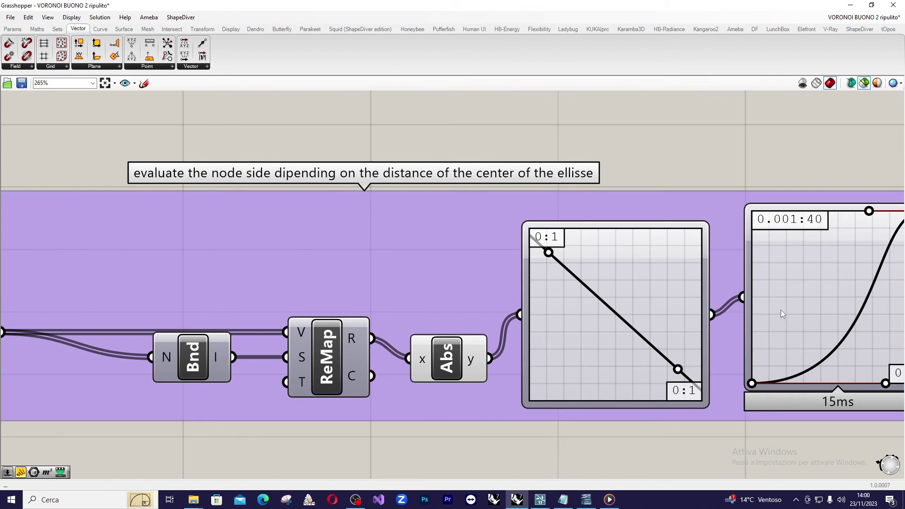
Examine the linear graph mapper and the Bezier graph mapper's domain settings, then accept the Bezier graph editor
scroll(603, 308, "down", 3)
scroll(733, 308, "up", 2)
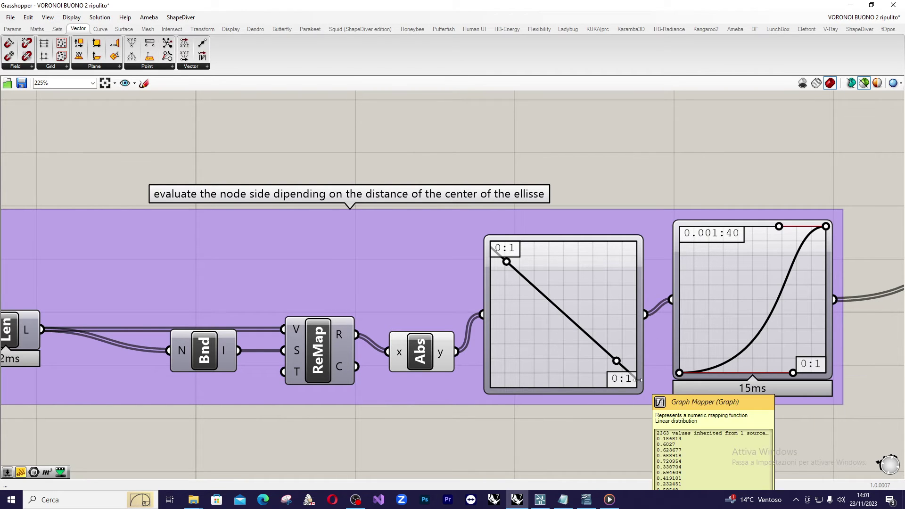
double_click(751, 249)
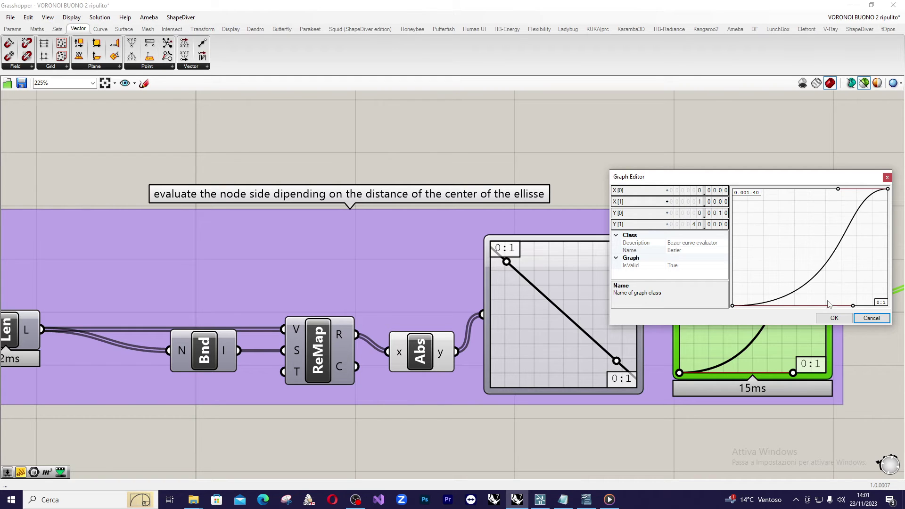
left_click(836, 318)
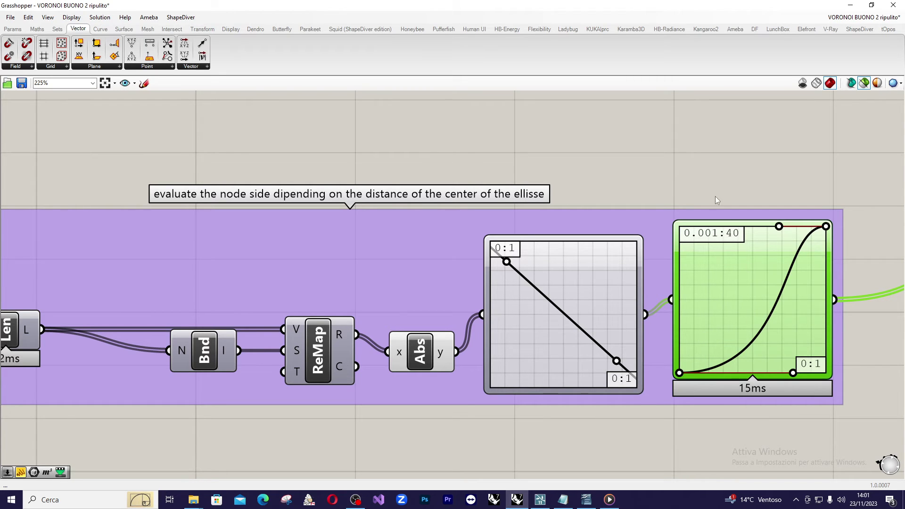
Trace the Bezier graph mapper's output to the MP component and inspect its NodeSize input
scroll(839, 320, "down", 3)
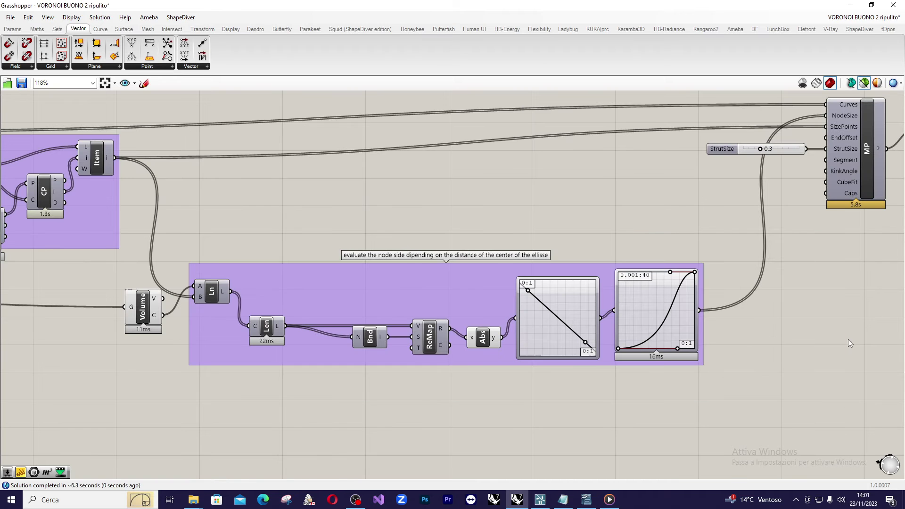
right_click_drag(795, 279, 661, 356)
scroll(766, 262, "down", 1)
scroll(766, 262, "up", 1)
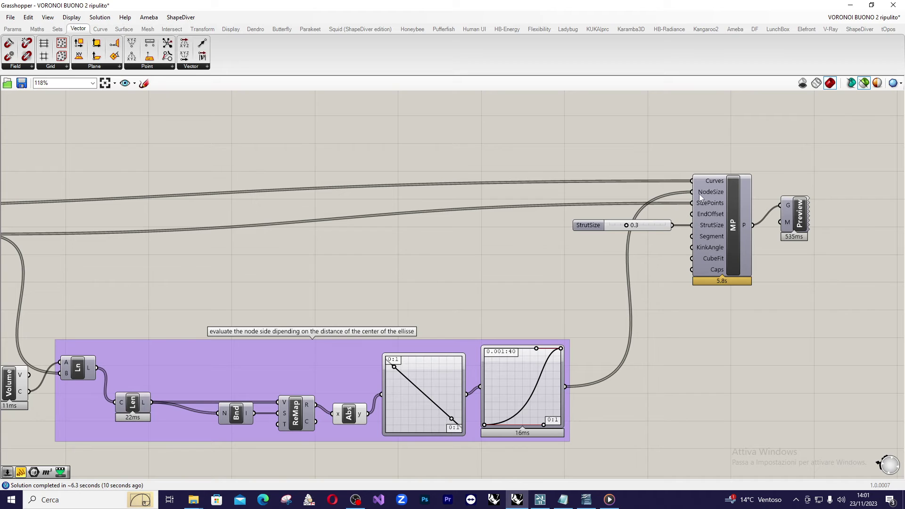
mouse_move(709, 191)
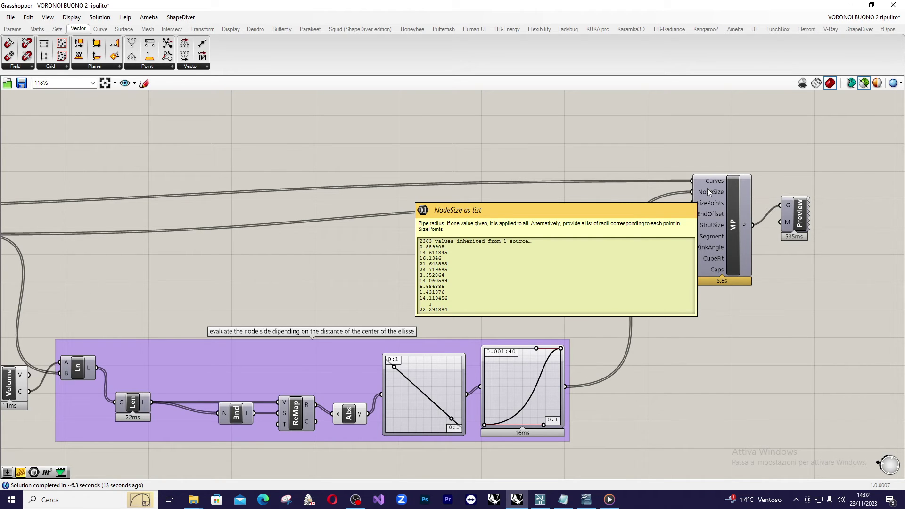
Disable the MP component and enable it again, leaving it deselected
left_click(732, 221)
right_click(735, 222)
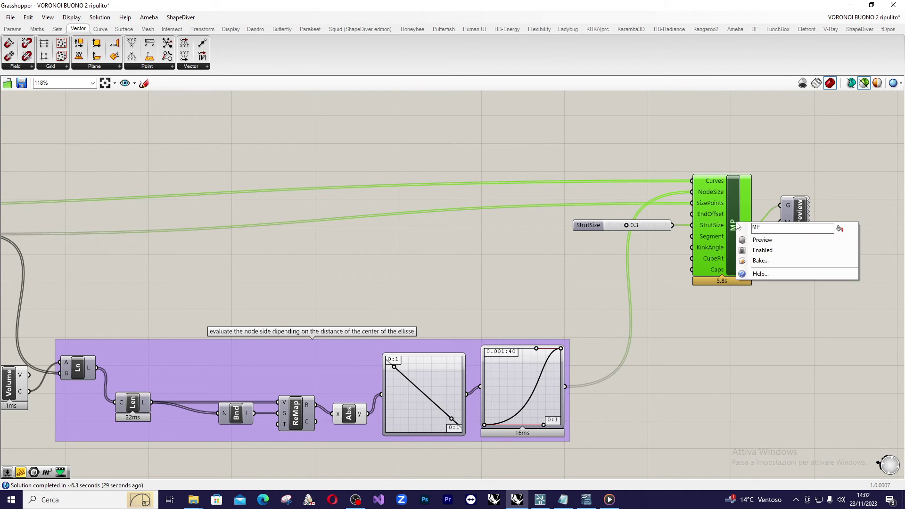
left_click(754, 250)
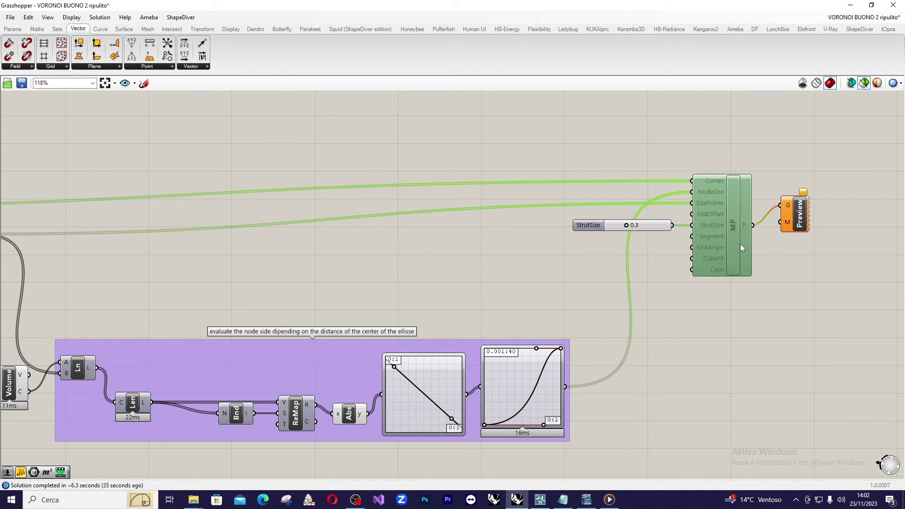
right_click(738, 240)
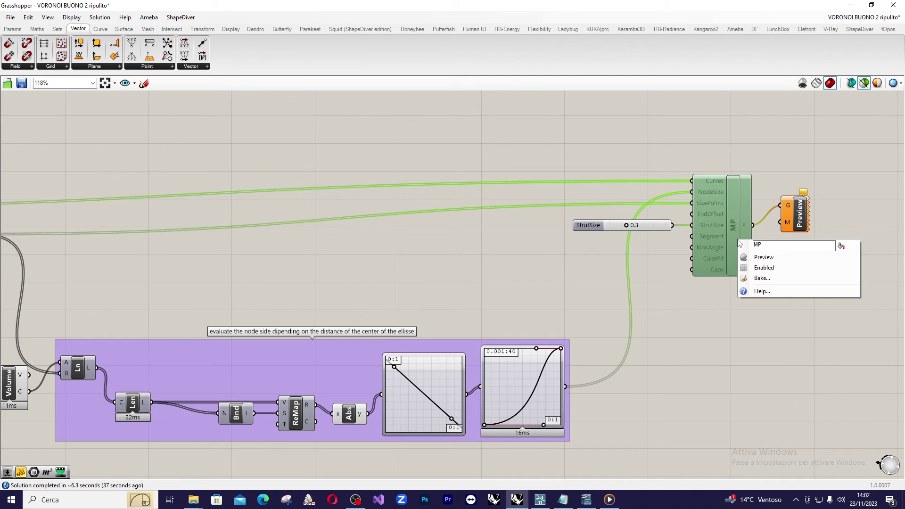
left_click(764, 267)
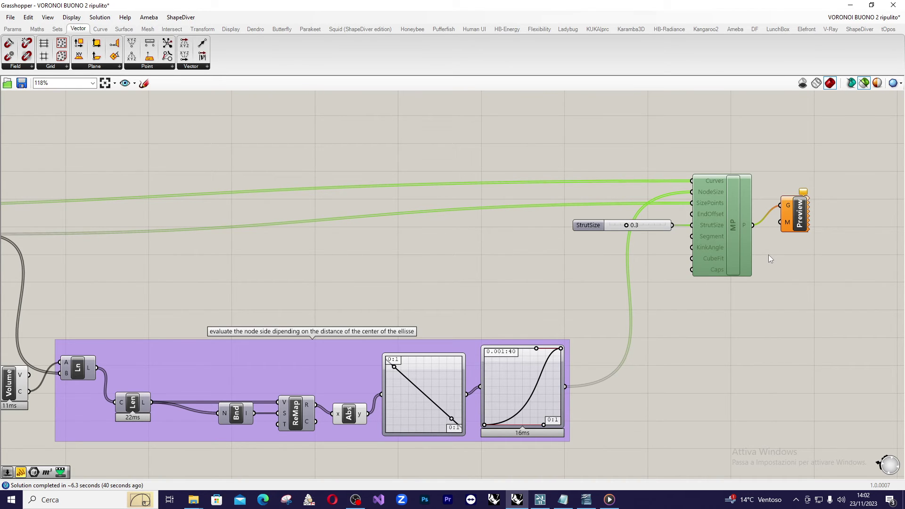
left_click(770, 262)
Select the Scale component in the "create the 2nd ellisse and populate it" group to highlight its connections
scroll(785, 263, "down", 3)
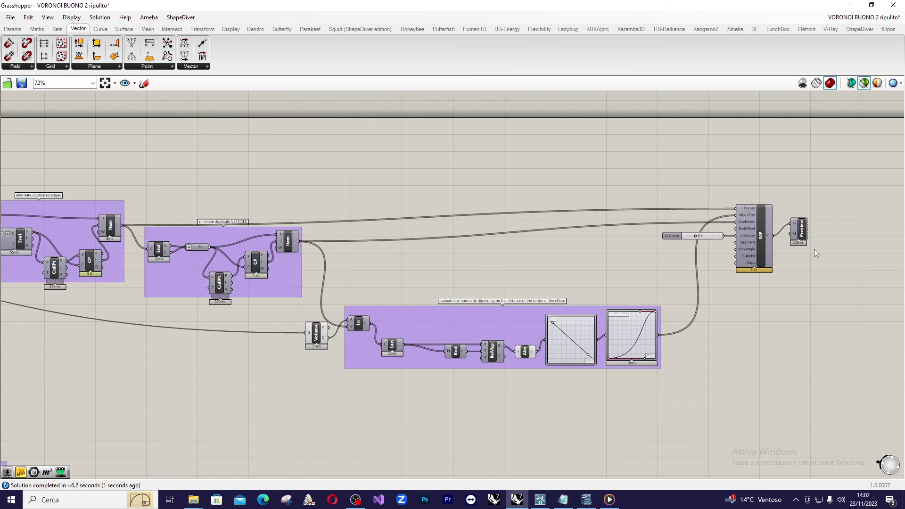
scroll(816, 248, "down", 5)
scroll(406, 295, "up", 2)
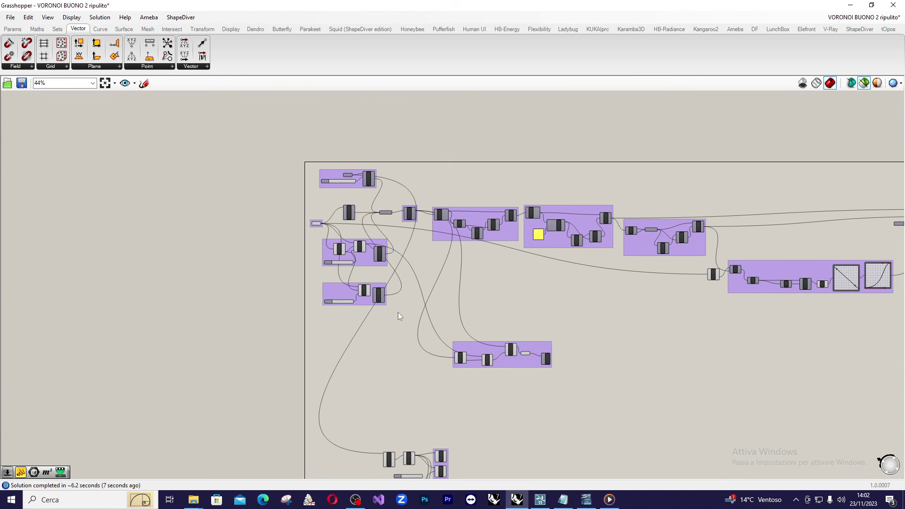
scroll(341, 242, "up", 4)
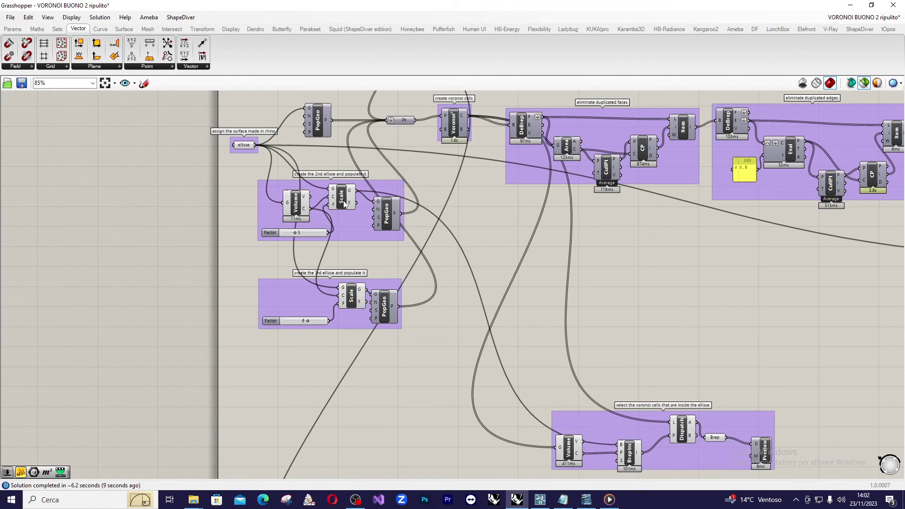
left_click(344, 201)
mouse_move(350, 198)
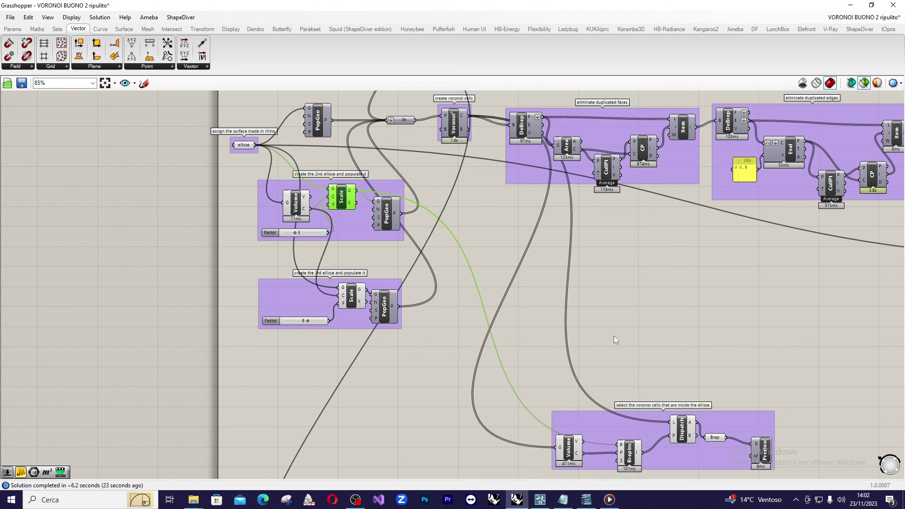
Trace the second ellisse's scaled geometry to the cell-selection group and inspect the Cells output of Voronoi 3D
scroll(614, 337, "down", 2)
scroll(596, 391, "up", 2)
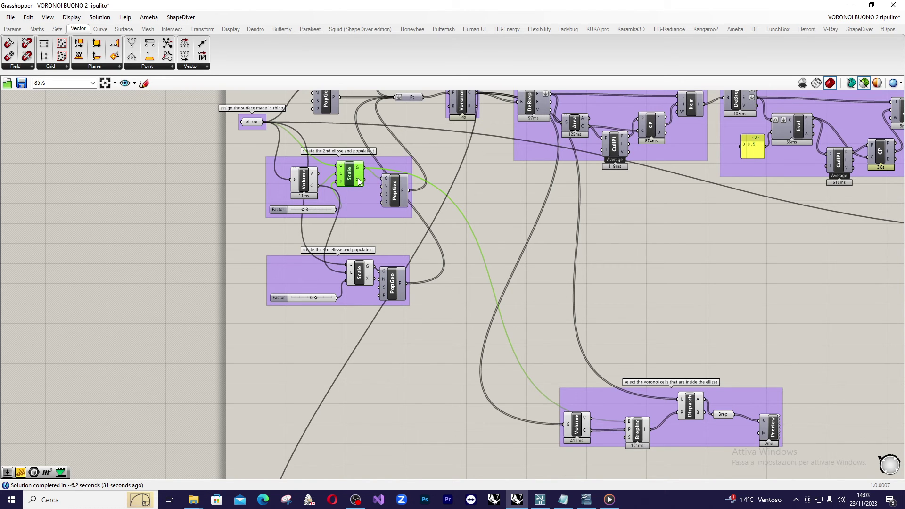
mouse_move(360, 181)
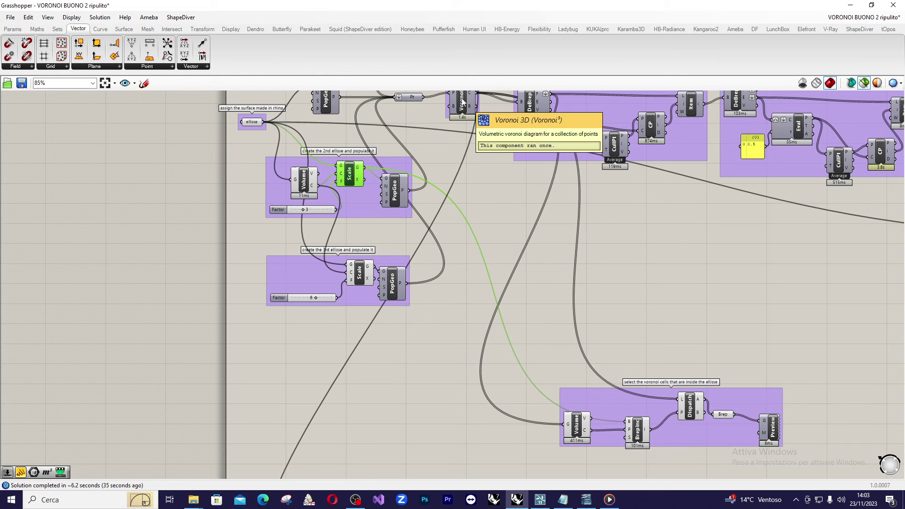
scroll(577, 358, "down", 3)
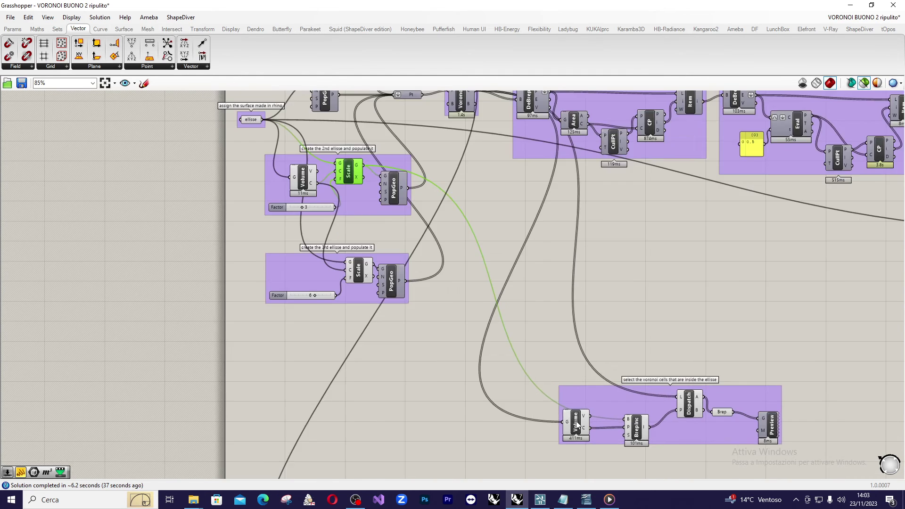
scroll(545, 304, "up", 3)
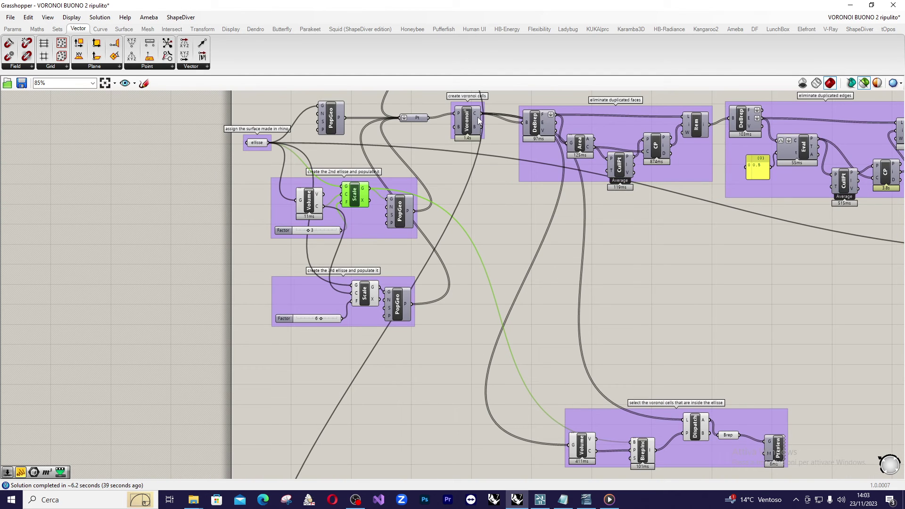
mouse_move(477, 117)
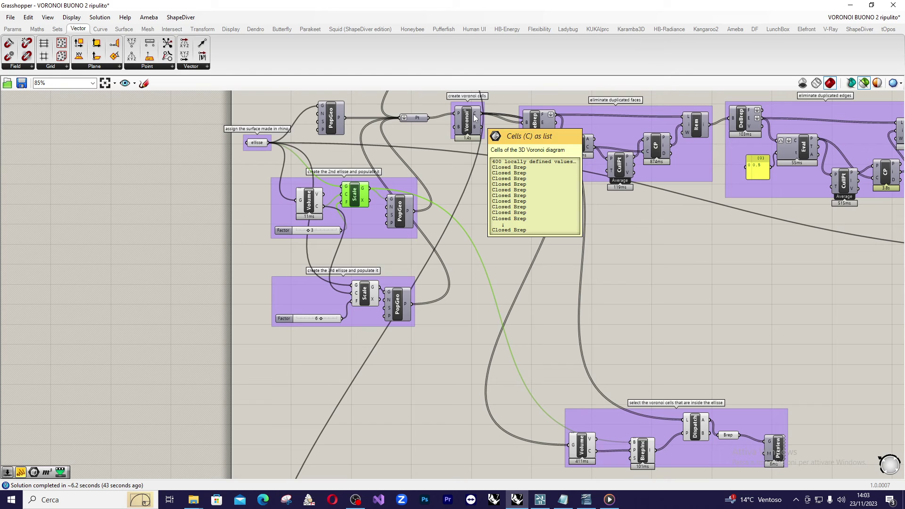
Trace the Voronoi cells to the Volume component and its Centroid output into the BrepInc component
scroll(475, 118, "up", 4)
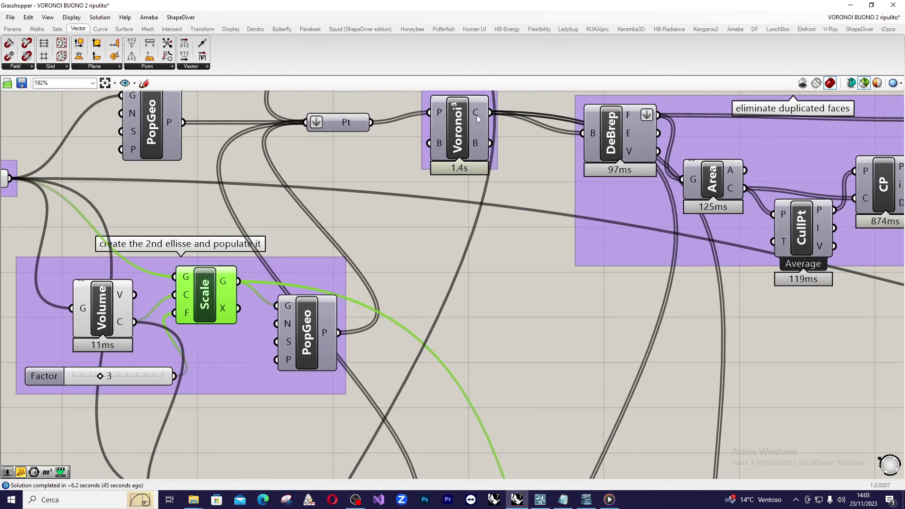
scroll(478, 115, "down", 6)
scroll(600, 461, "up", 7)
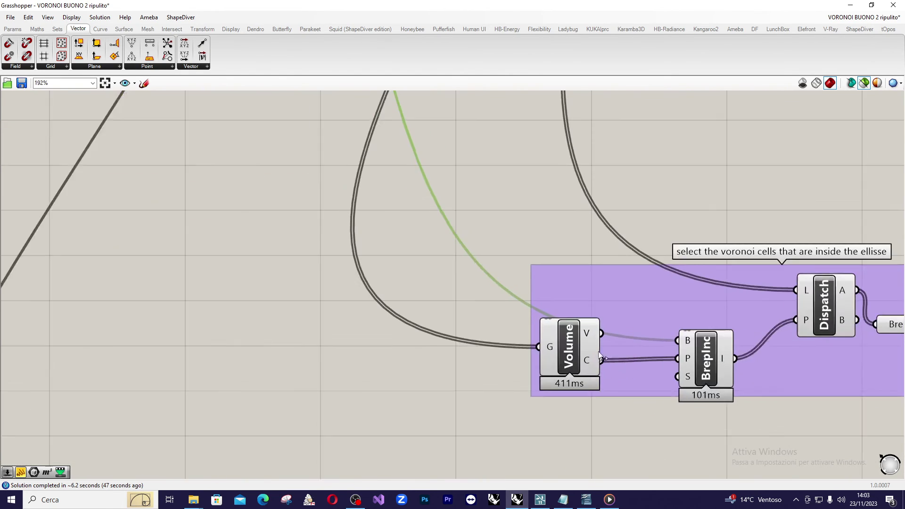
scroll(476, 330, "down", 5)
scroll(489, 343, "up", 4)
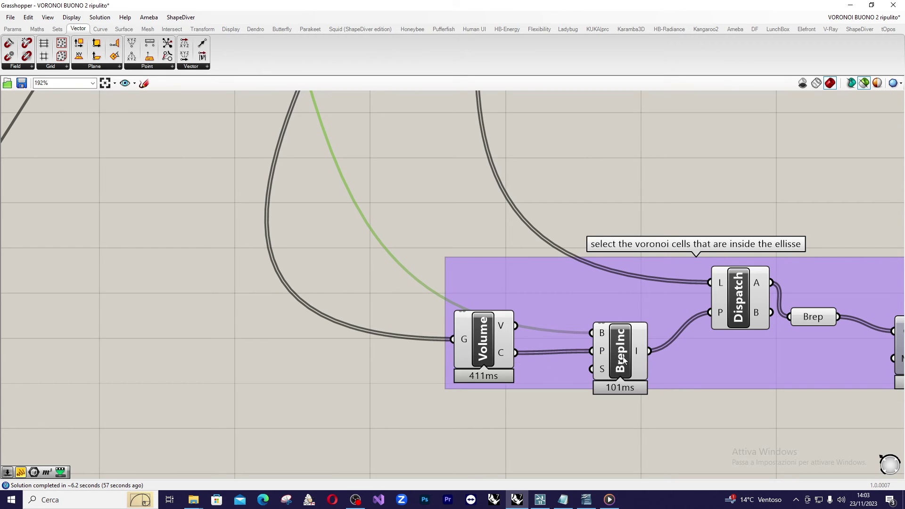
Select the BrepInc component and inspect the List and Dispatch pattern inputs of the Dispatch component
left_click(624, 361)
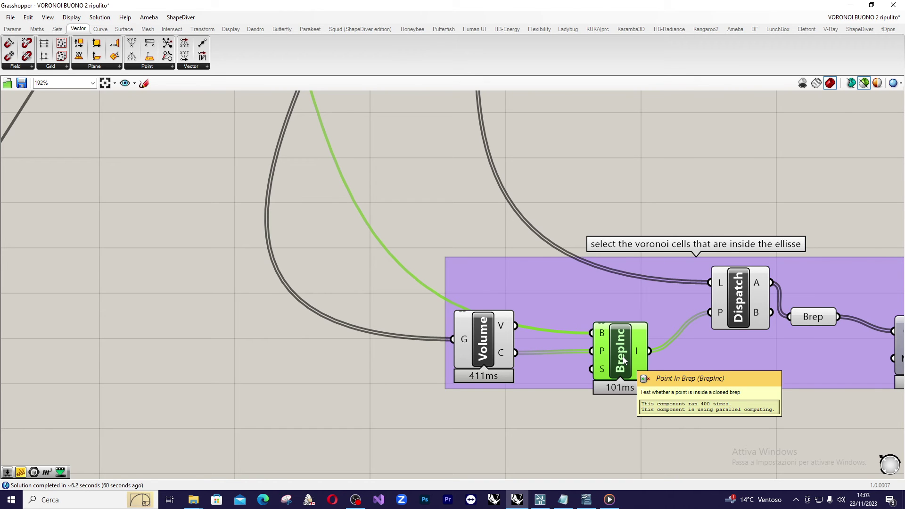
scroll(623, 357, "down", 2)
scroll(672, 315, "up", 2)
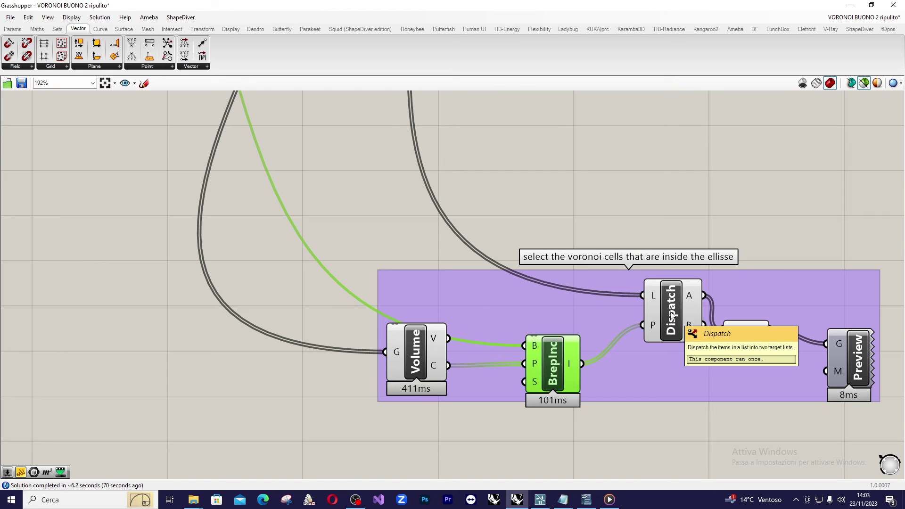
mouse_move(655, 296)
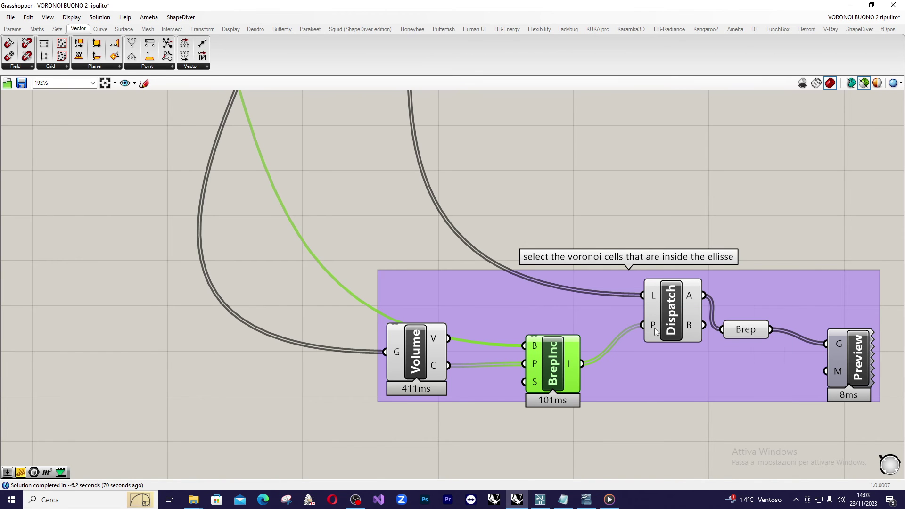
mouse_move(654, 334)
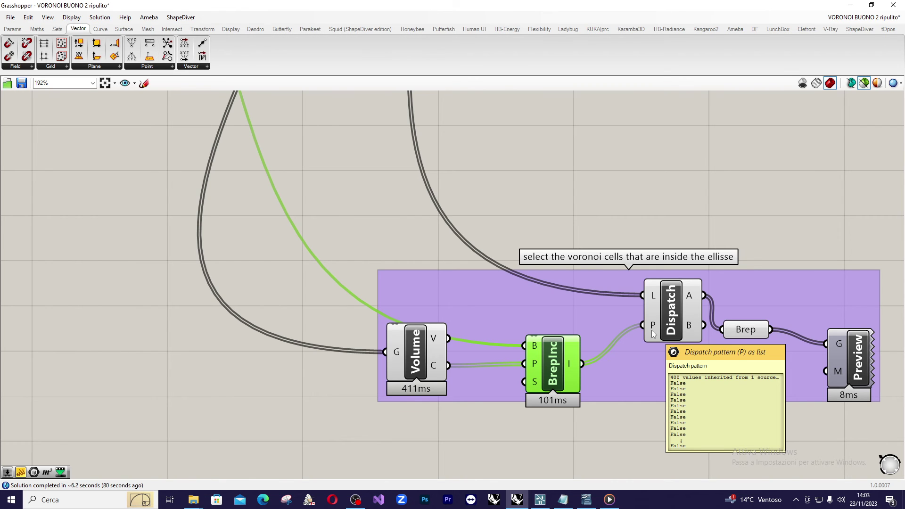
Inspect the BrepInc component and follow its result through Dispatch to the Brep parameter
mouse_move(547, 365)
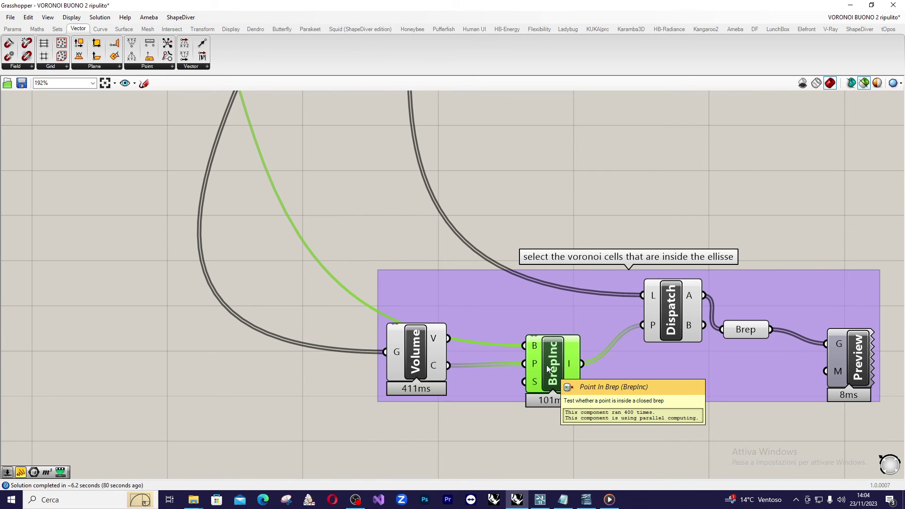
scroll(566, 369, "down", 2)
scroll(613, 325, "up", 4)
mouse_move(629, 310)
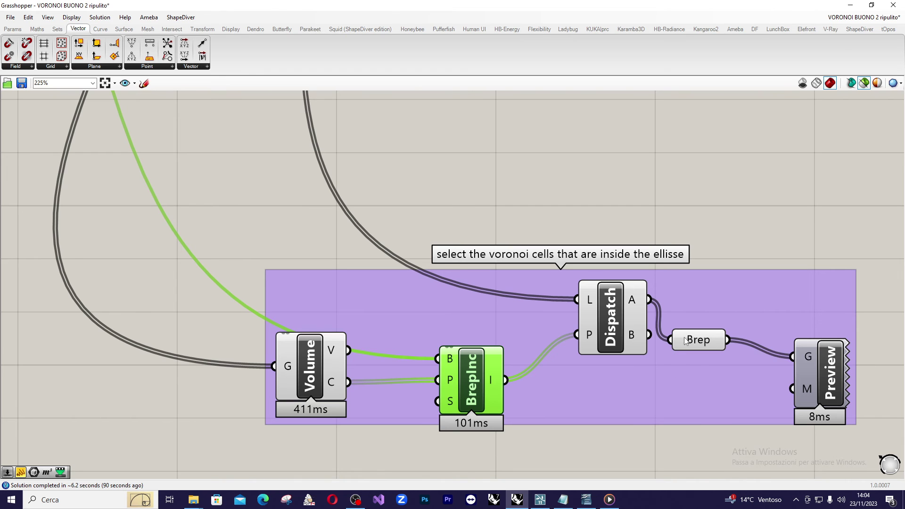
mouse_move(686, 340)
Restore the Grasshopper window to half-screen size beside the Rhino viewport, with the cell-selection group in view
left_click(880, 9)
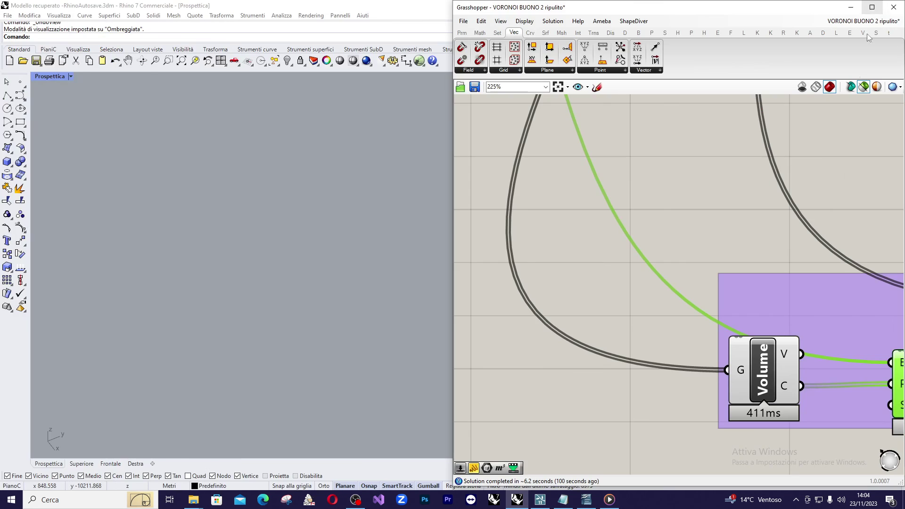
scroll(752, 210, "down", 5)
scroll(884, 247, "up", 2)
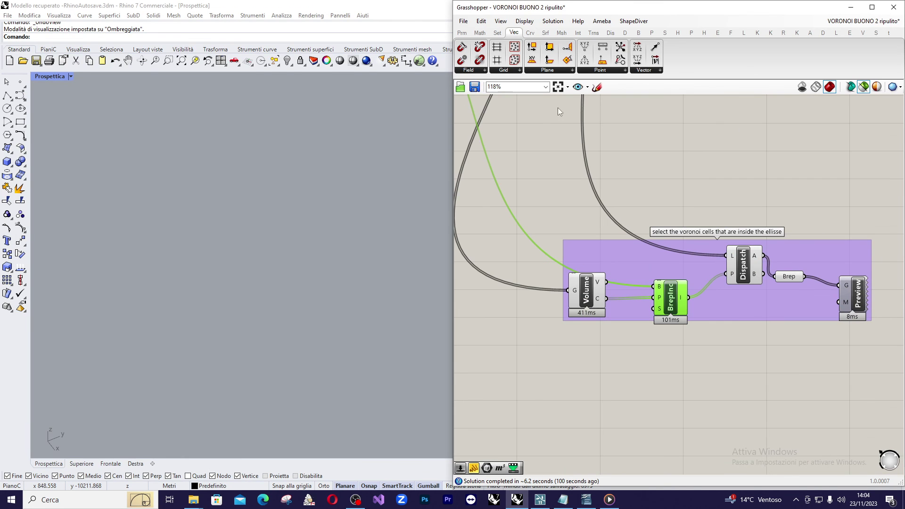
Select the Preview component and its Brep parameter in turn to examine the dispatched Voronoi cells in the perspective viewport
left_click(865, 293)
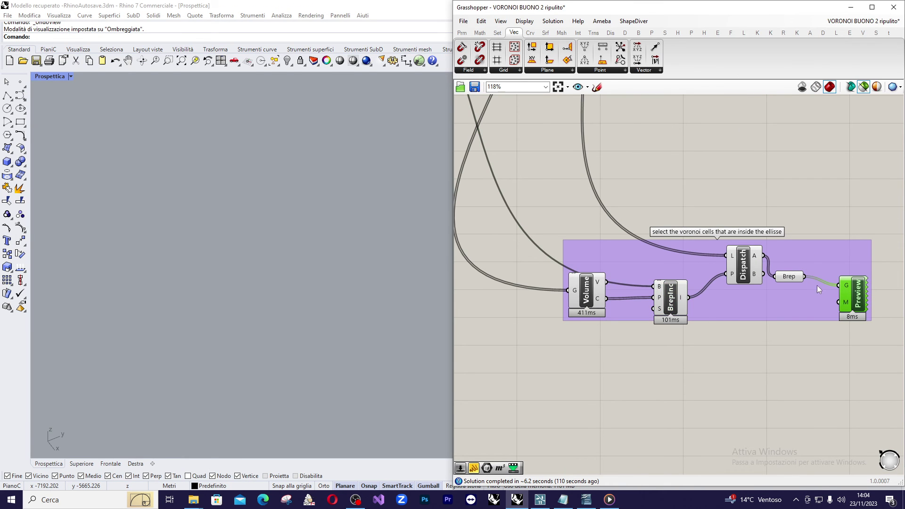
left_click(793, 277)
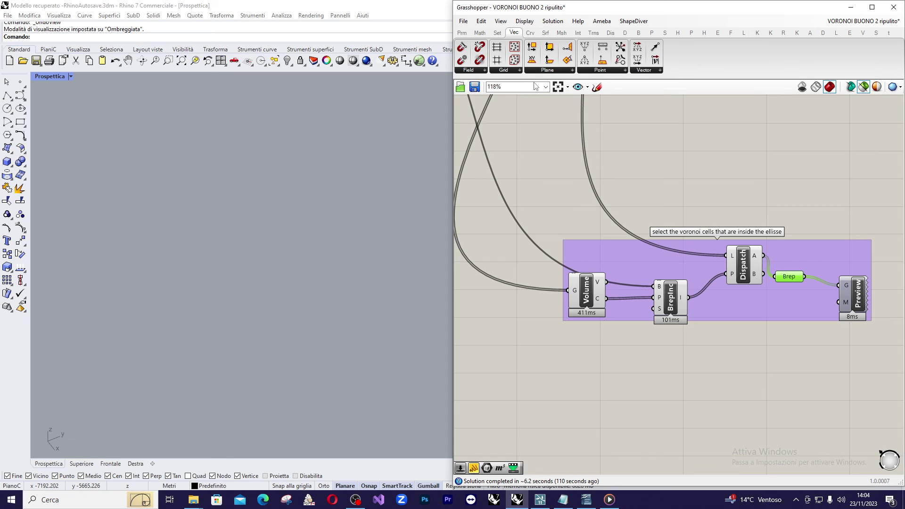
scroll(292, 142, "down", 5)
scroll(302, 136, "down", 5)
scroll(362, 139, "up", 5)
scroll(383, 151, "up", 5)
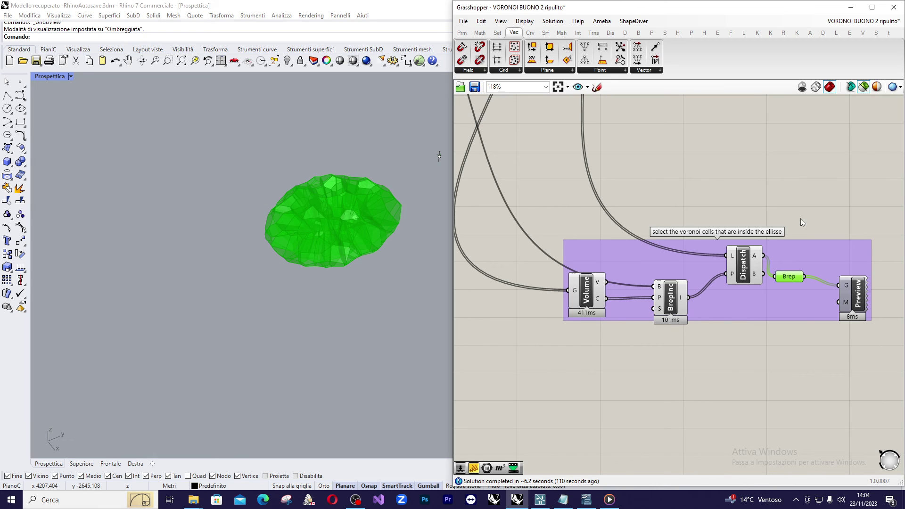
Check the material choices offered for the M input of the cell-selection group's Preview component, without assigning one
left_click(864, 221)
left_click(857, 289)
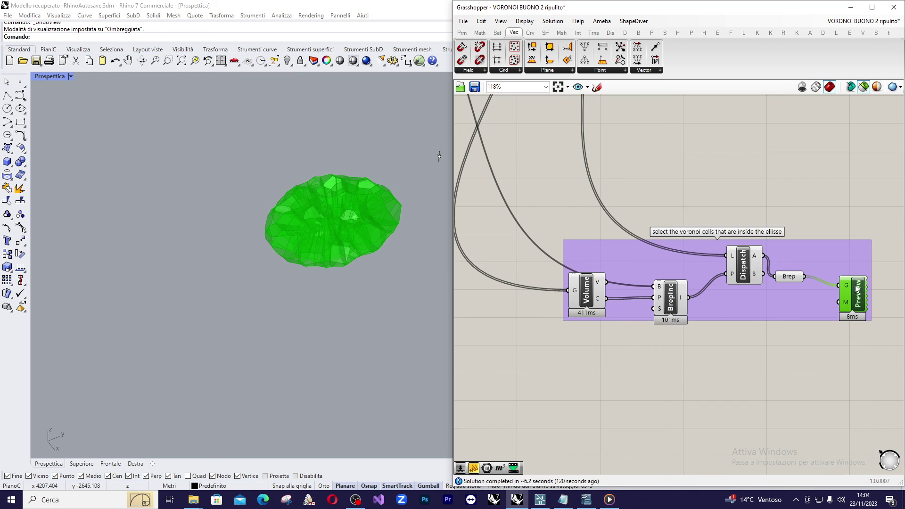
scroll(858, 289, "up", 2)
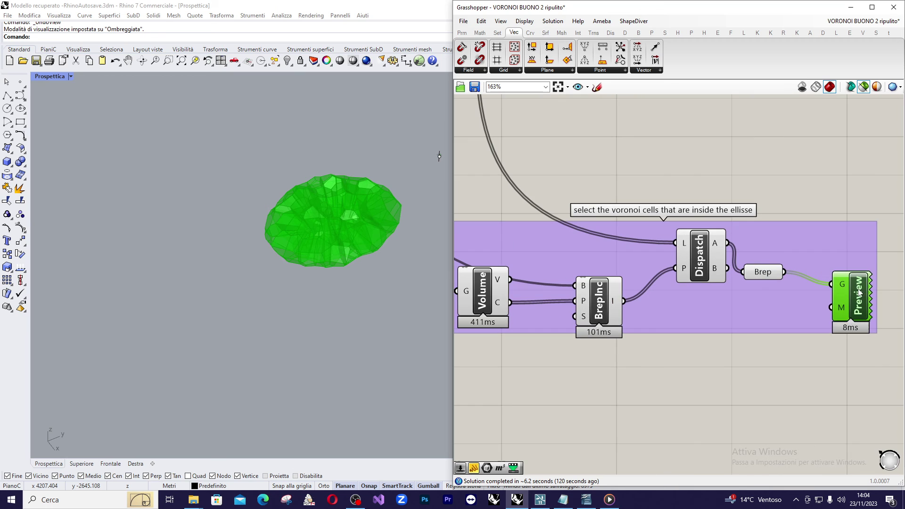
right_click(838, 308)
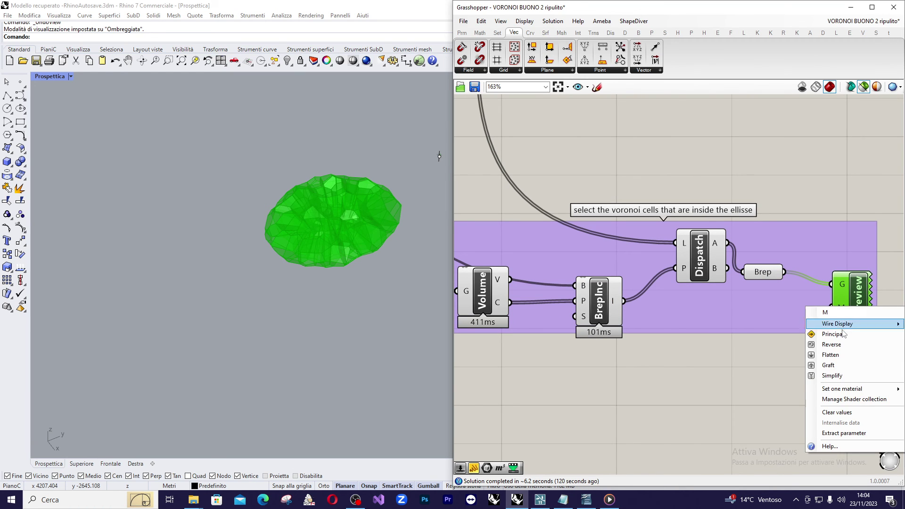
mouse_move(850, 389)
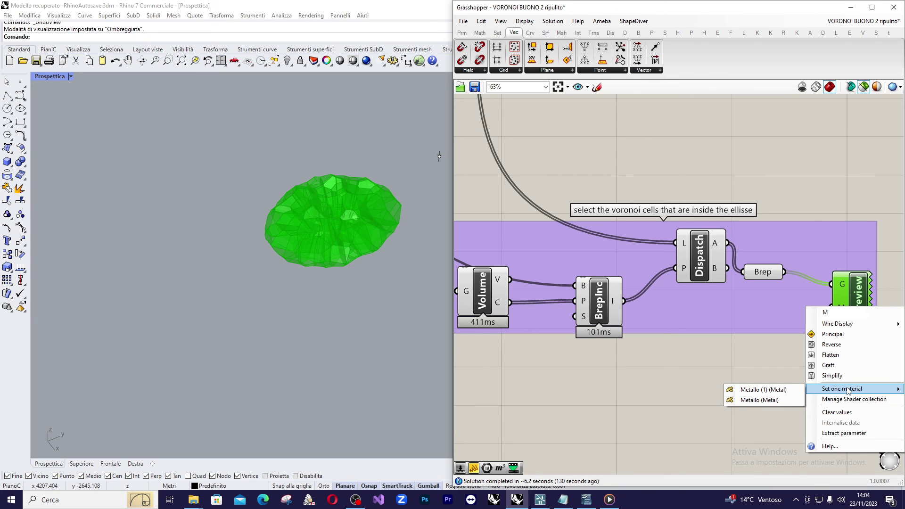
left_click(783, 358)
Select the MP component to highlight the piped Voronoi structure in the Rhino viewport
scroll(693, 348, "down", 2)
scroll(636, 324, "down", 10)
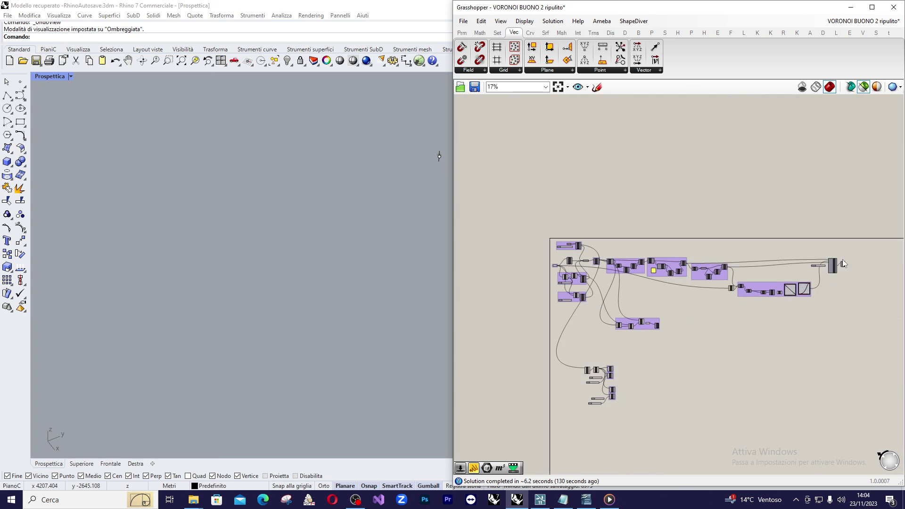
scroll(843, 261, "up", 14)
left_click(721, 285)
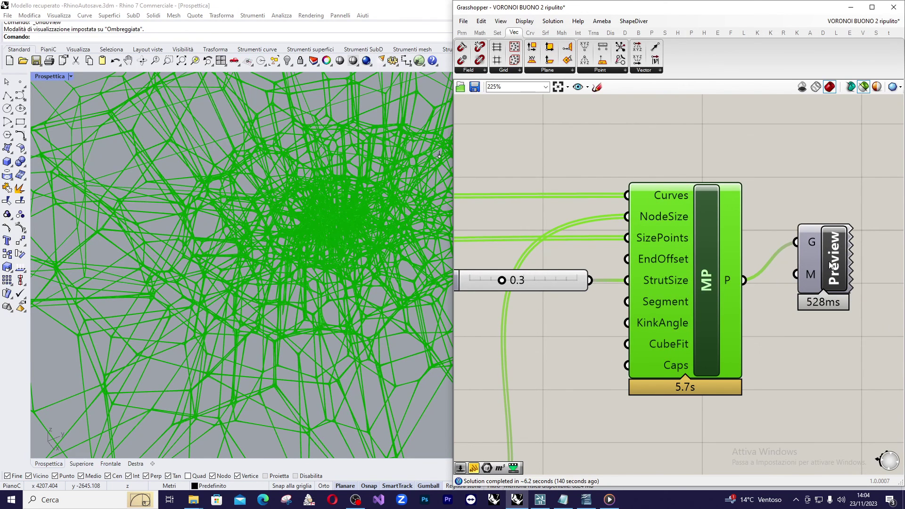
Select the Preview component fed by MP and check the material choices for its M input, without assigning one
left_click_drag(835, 261, 836, 278)
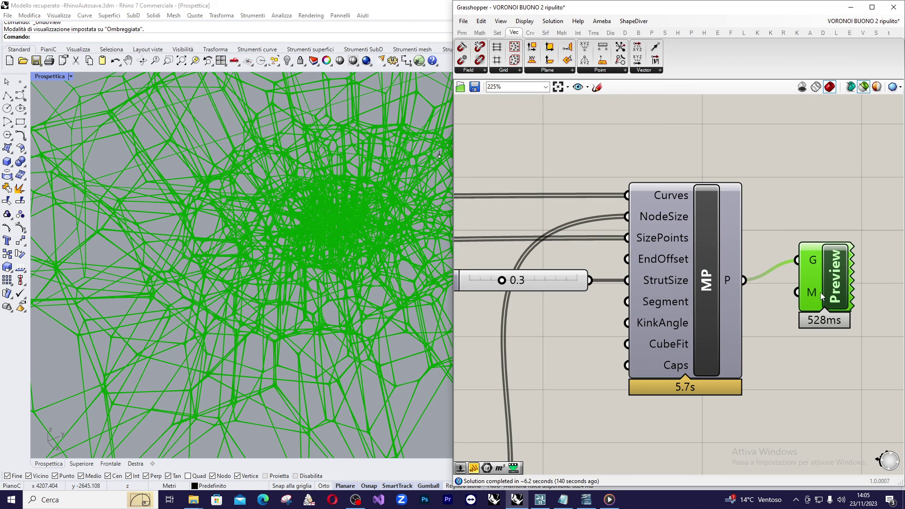
right_click(820, 293)
right_click(810, 292)
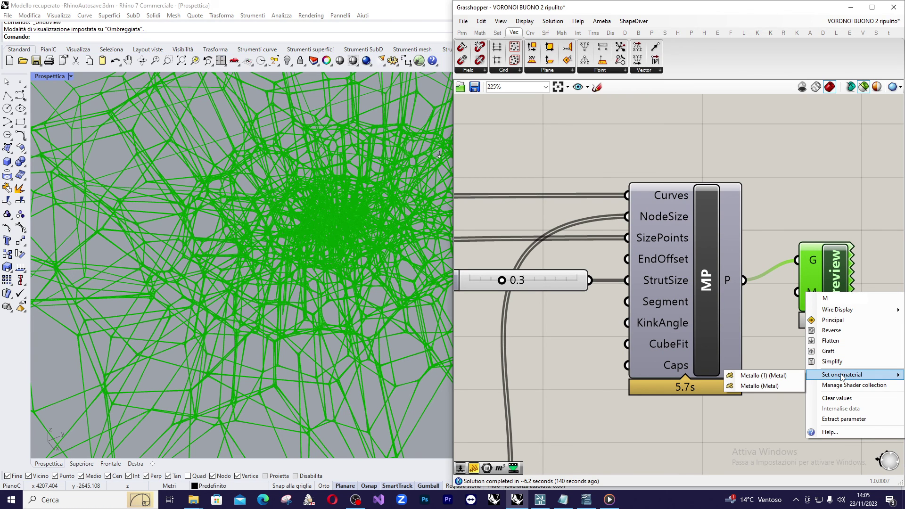
left_click(780, 318)
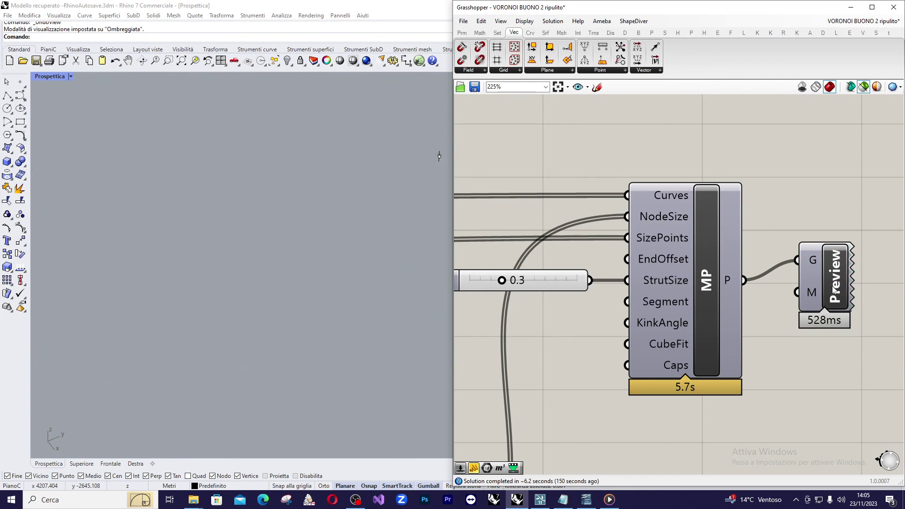
Switch the Prospettica viewport to Renderizzata display and examine the coloured cells within the piped structure
left_click(56, 76)
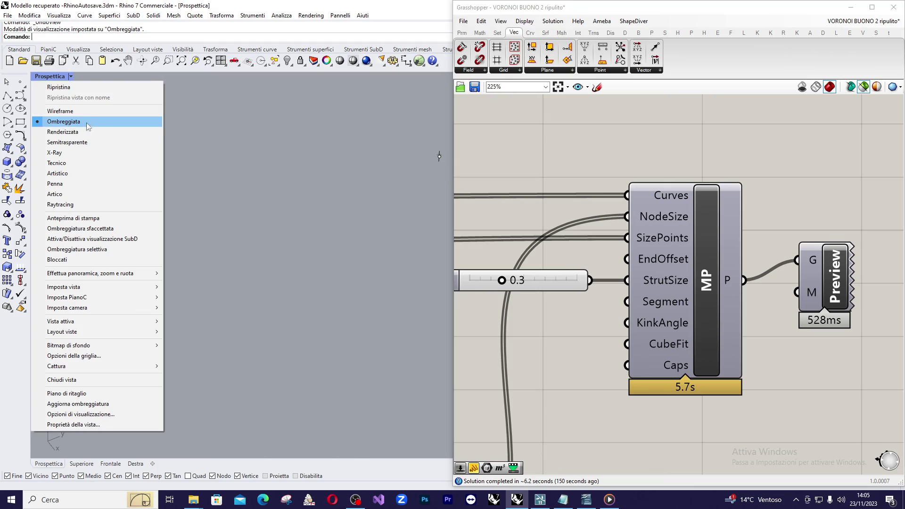
left_click(71, 132)
right_click_drag(211, 197, 319, 190)
scroll(317, 168, "down", 5)
scroll(318, 177, "up", 4)
scroll(279, 235, "up", 5)
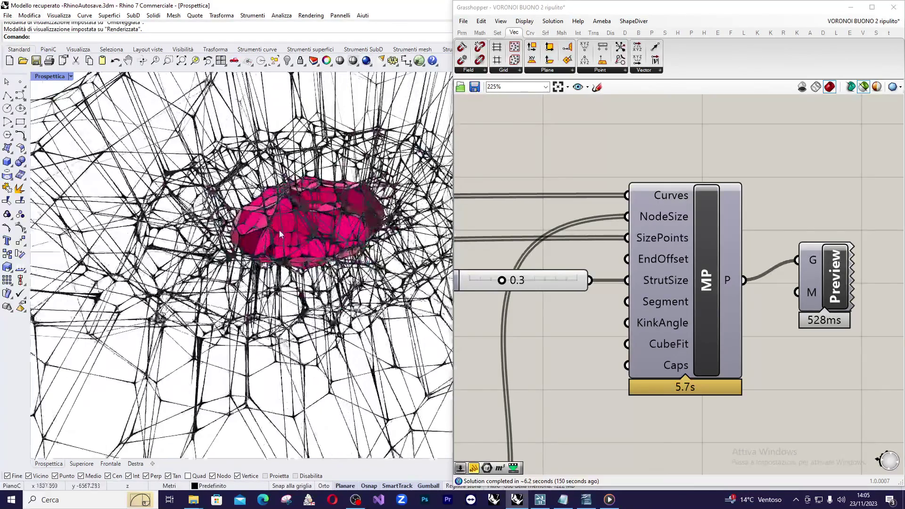
right_click_drag(280, 234, 369, 211)
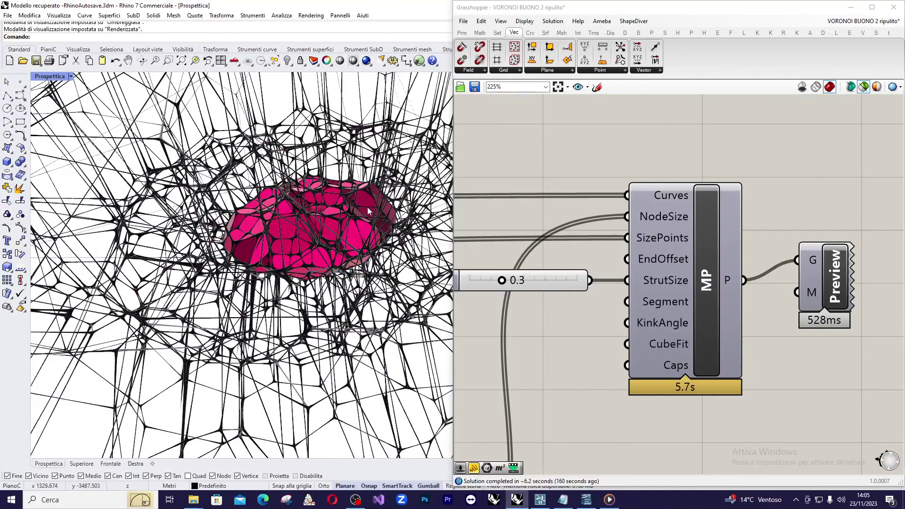
Select the cell-selection group's Preview component and examine the rendered cells and surrounding struts from a different angle
scroll(825, 165, "down", 6)
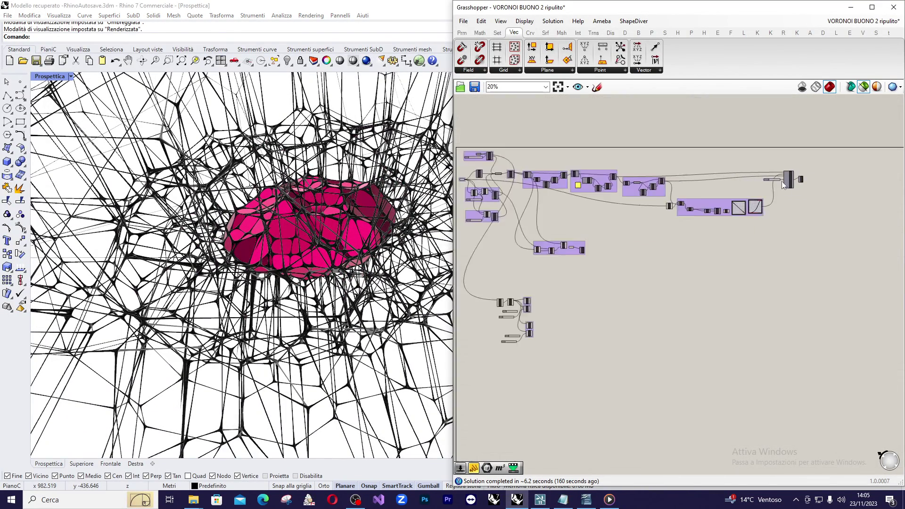
scroll(575, 280, "up", 8)
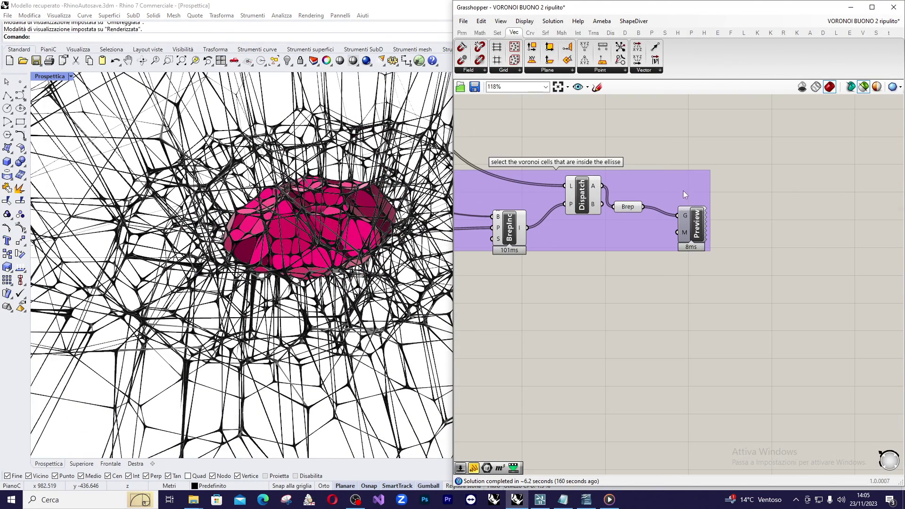
scroll(685, 194, "up", 2)
left_click(691, 228)
scroll(732, 227, "down", 2)
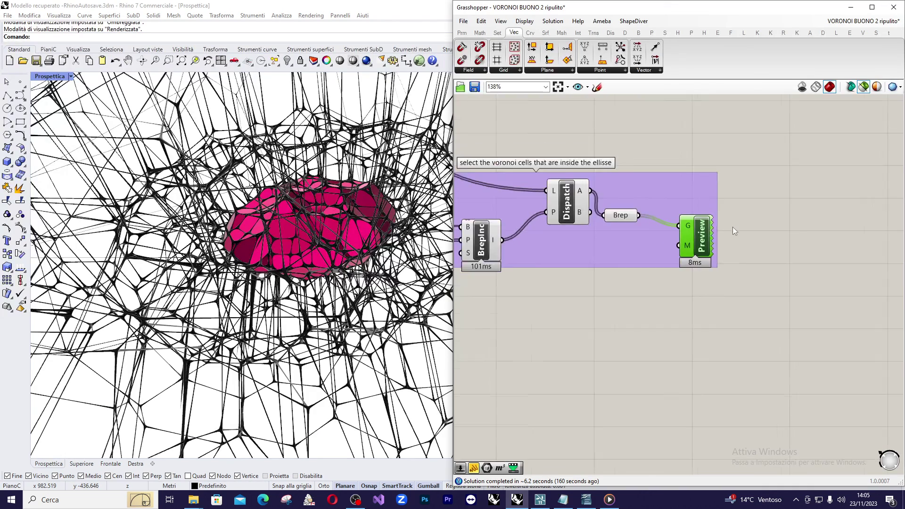
scroll(326, 222, "down", 3)
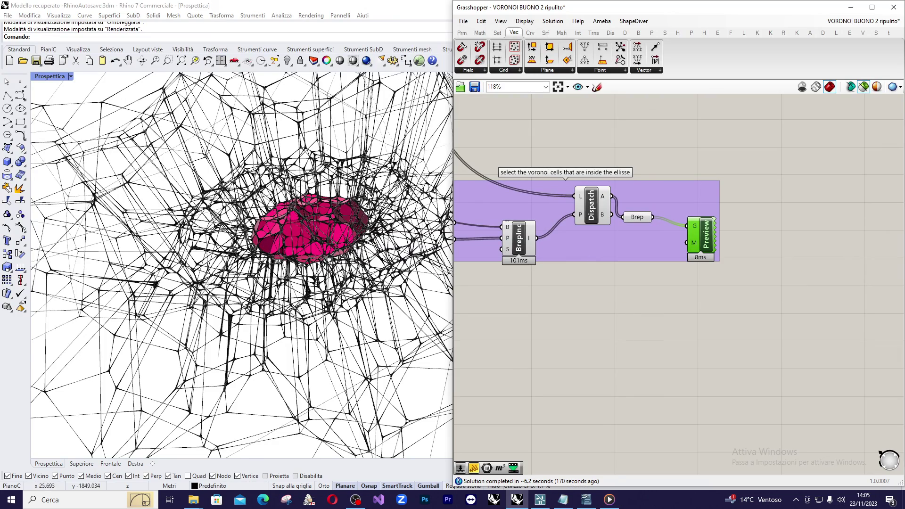
right_click_drag(368, 200, 352, 182)
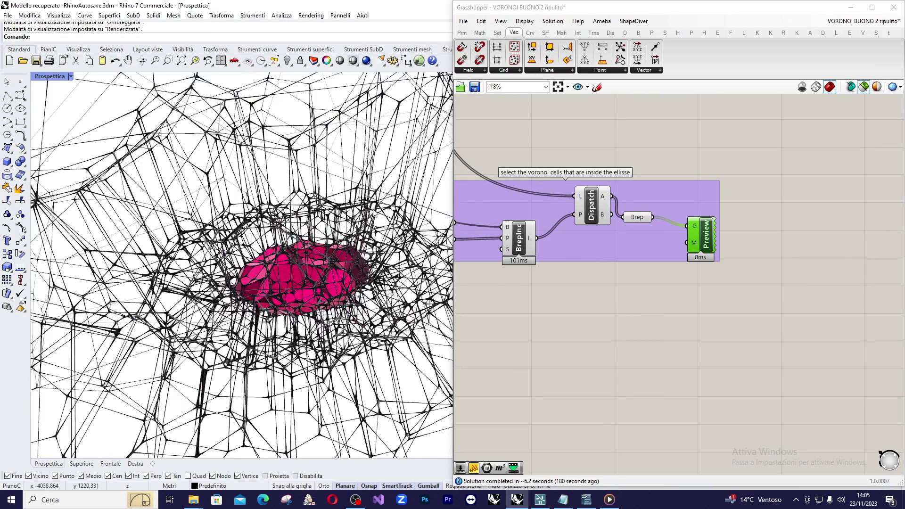